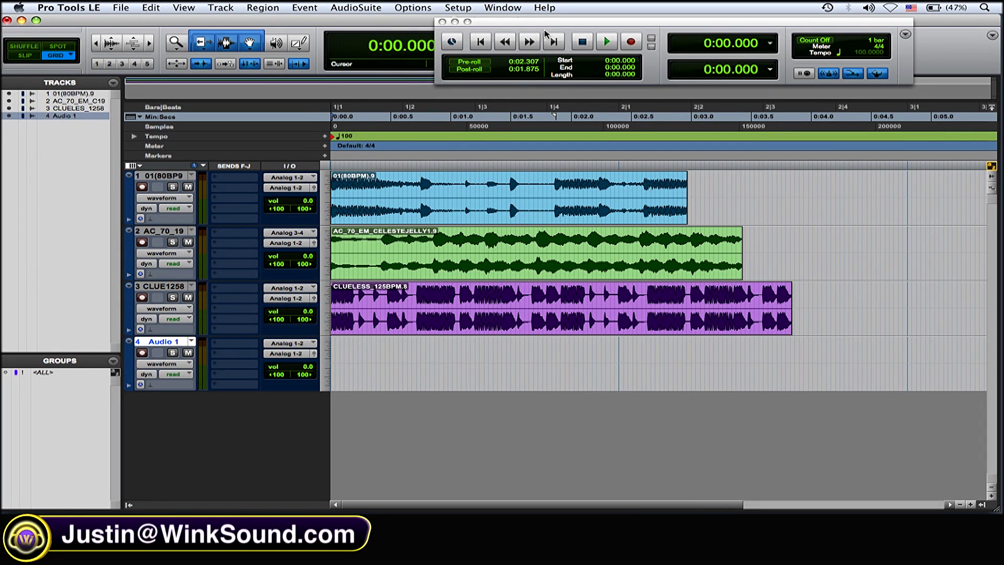
Set the edit grid resolution to 1/32 note, moving the Transport window aside and back.
{"action": "left_click_drag", "start_coordinate": [537, 22], "coordinate": [509, 87]}
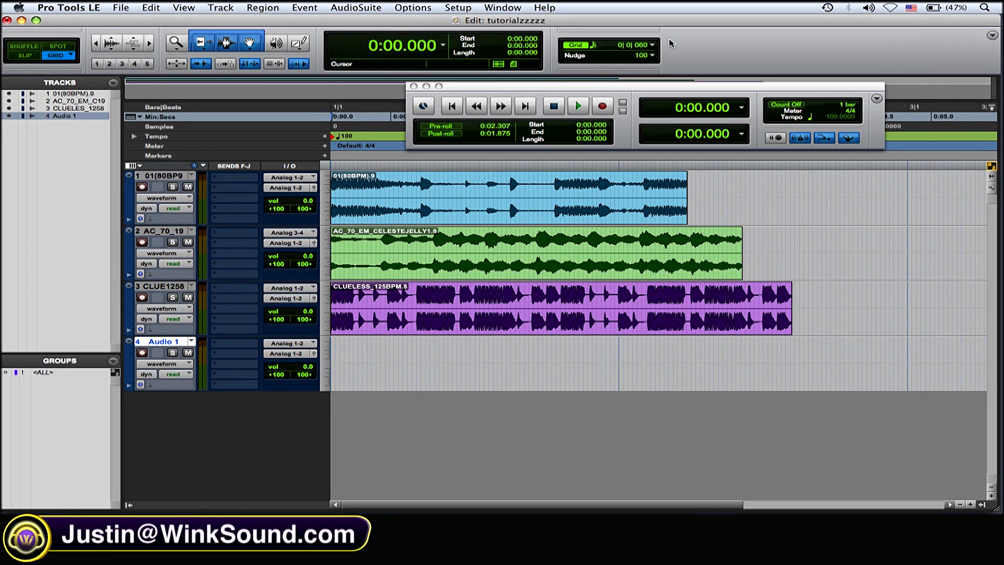
{"action": "left_click", "coordinate": [651, 50]}
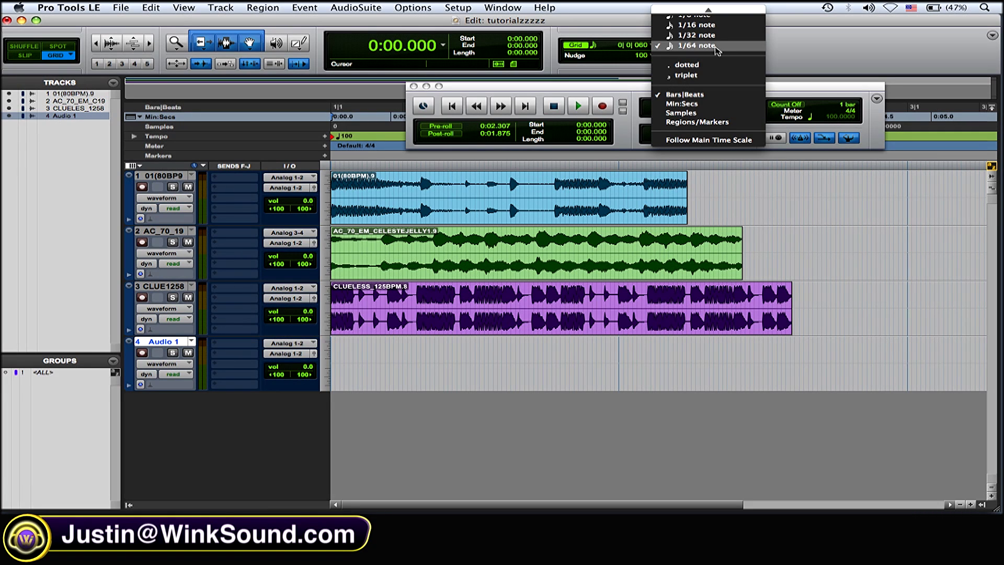
{"action": "left_click", "coordinate": [736, 37]}
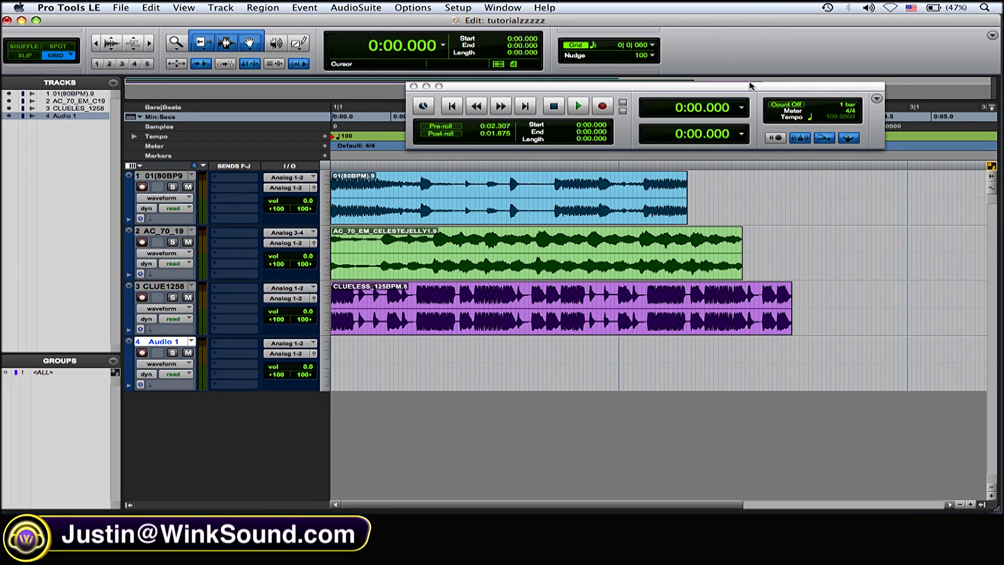
{"action": "left_click_drag", "start_coordinate": [750, 86], "coordinate": [761, 17]}
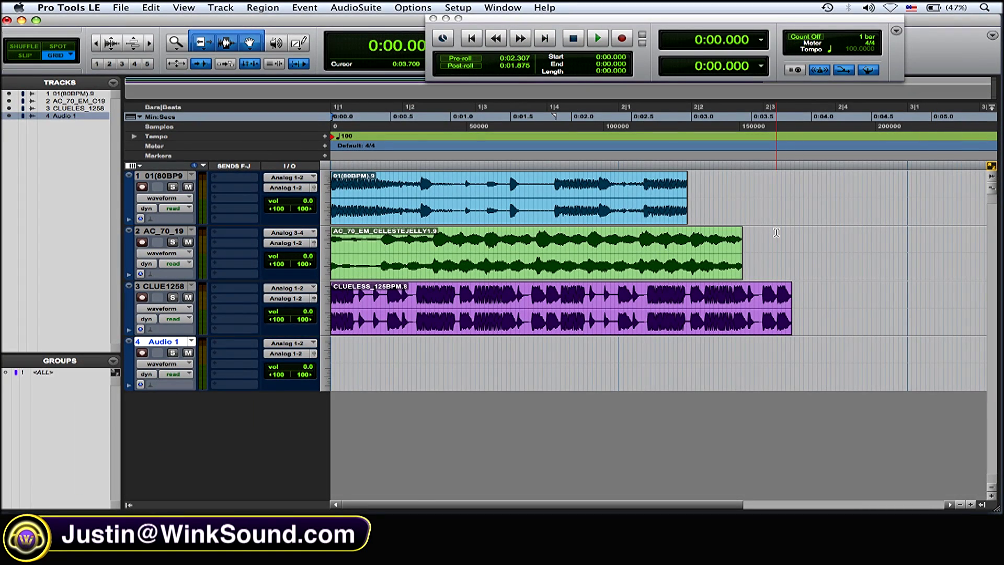
Zoom in on the loop starts and solo track 1 to audition its loop.
{"action": "key", "text": "super+bracketright"}
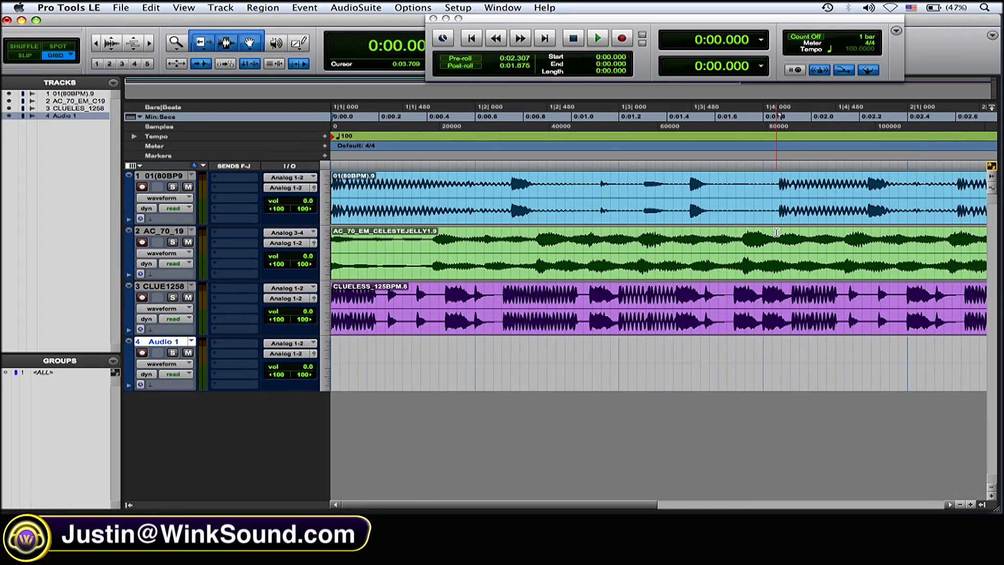
{"action": "key", "text": "super+bracketleft"}
{"action": "key", "text": "super+bracketright"}
{"action": "key", "text": "super+bracketleft"}
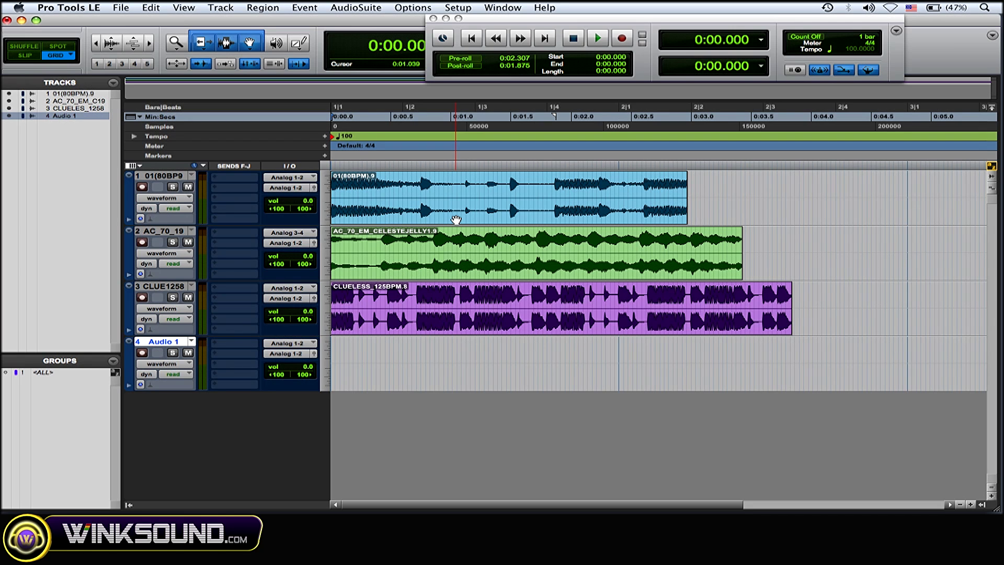
{"action": "key", "text": "super+bracketright"}
{"action": "key", "text": "super+bracketright"}
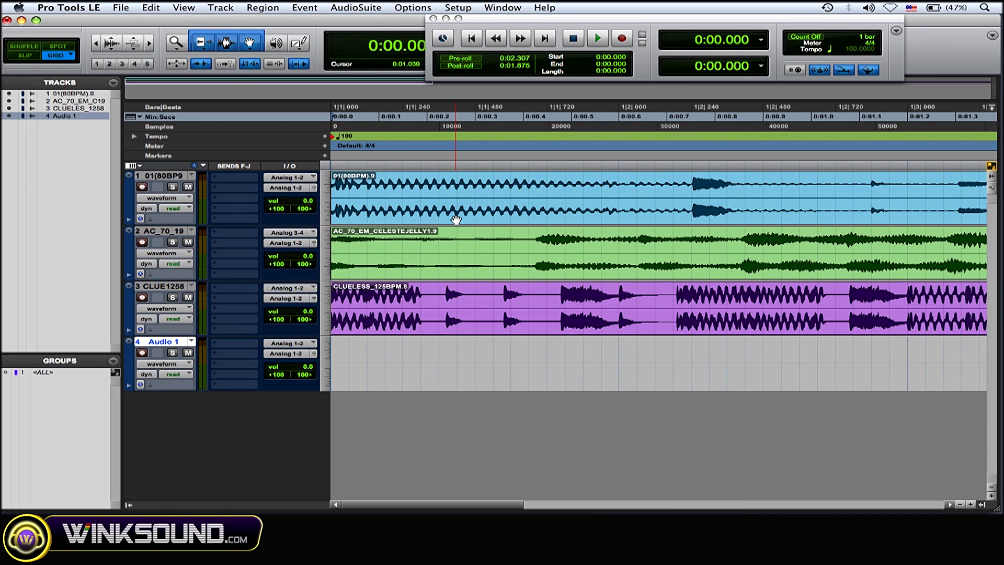
{"action": "left_click", "coordinate": [175, 186]}
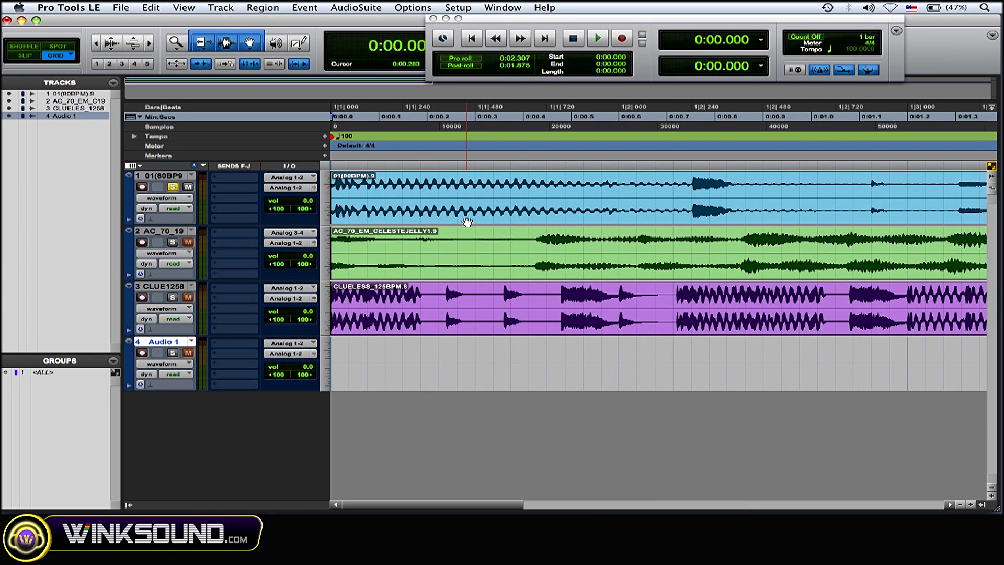
{"action": "key", "text": "space"}
{"action": "key", "text": "space"}
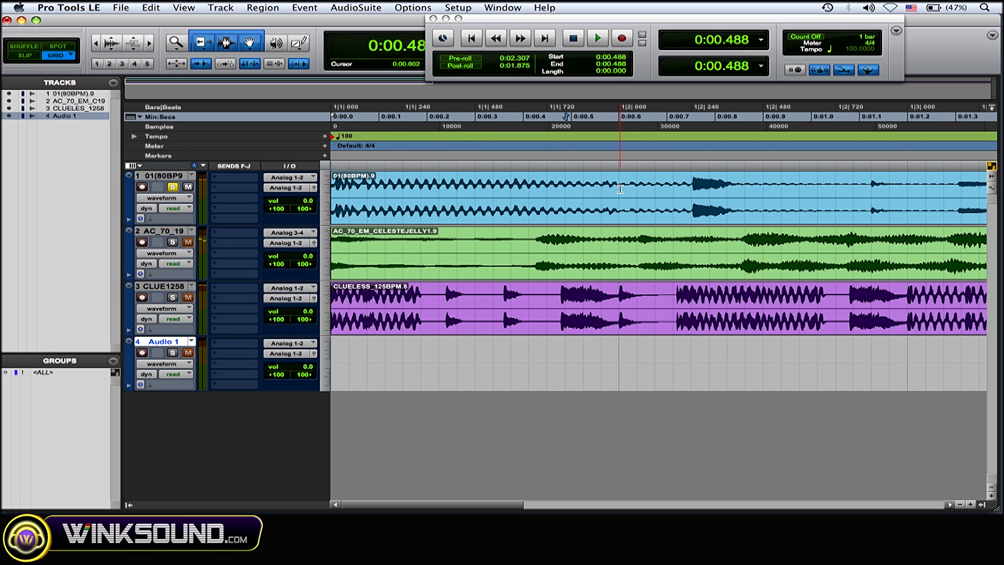
Split the track 1 loop at 0:00.562 and shift the later piece right to about 0:01.087.
{"action": "left_click", "coordinate": [620, 189]}
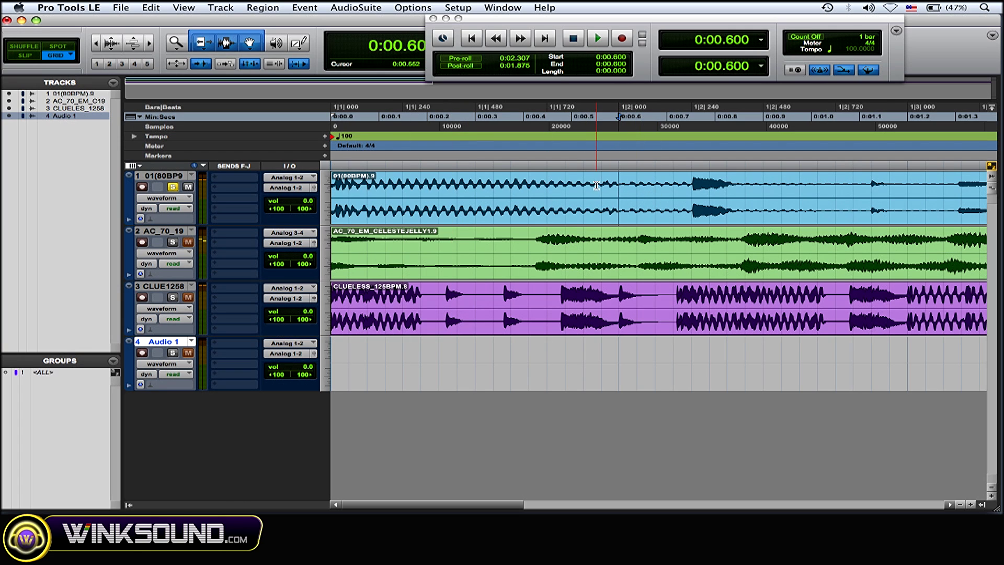
{"action": "left_click", "coordinate": [601, 184]}
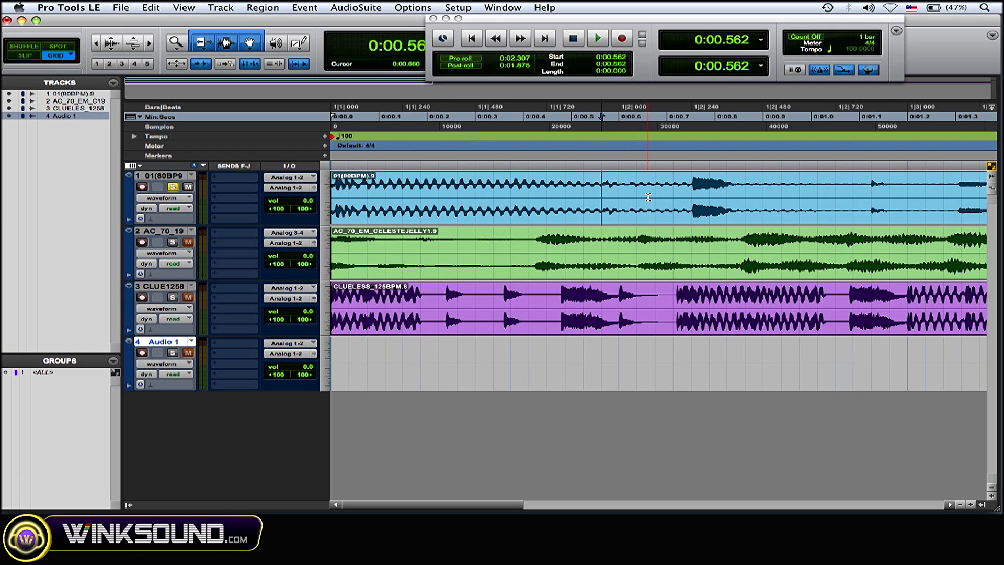
{"action": "key", "text": "super+e"}
{"action": "left_click", "coordinate": [634, 213]}
{"action": "left_click_drag", "start_coordinate": [634, 213], "coordinate": [888, 213]}
{"action": "left_click", "coordinate": [705, 204]}
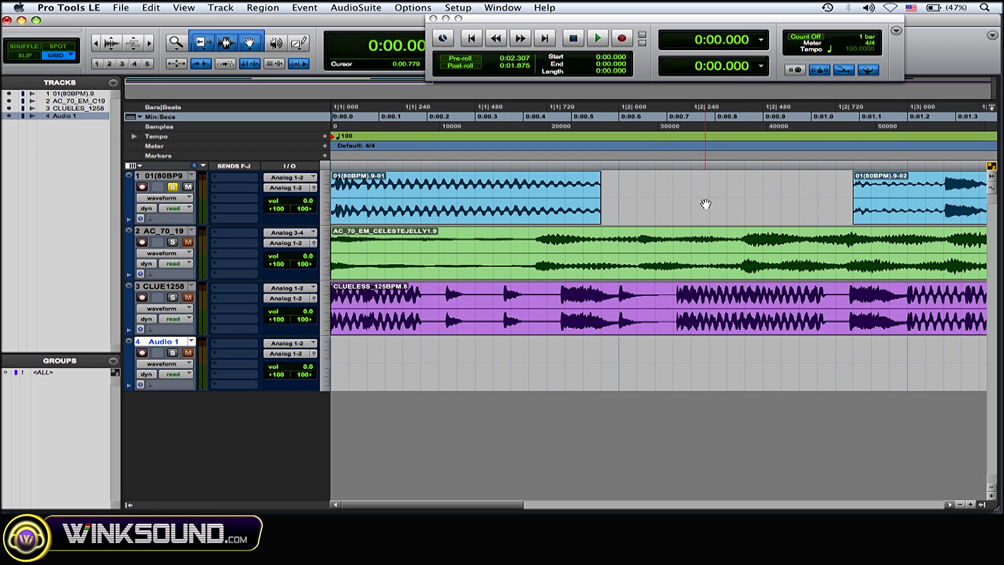
Trim the end of the first track 1 piece short and give it a fade-out.
{"action": "key", "text": "space"}
{"action": "key", "text": "space"}
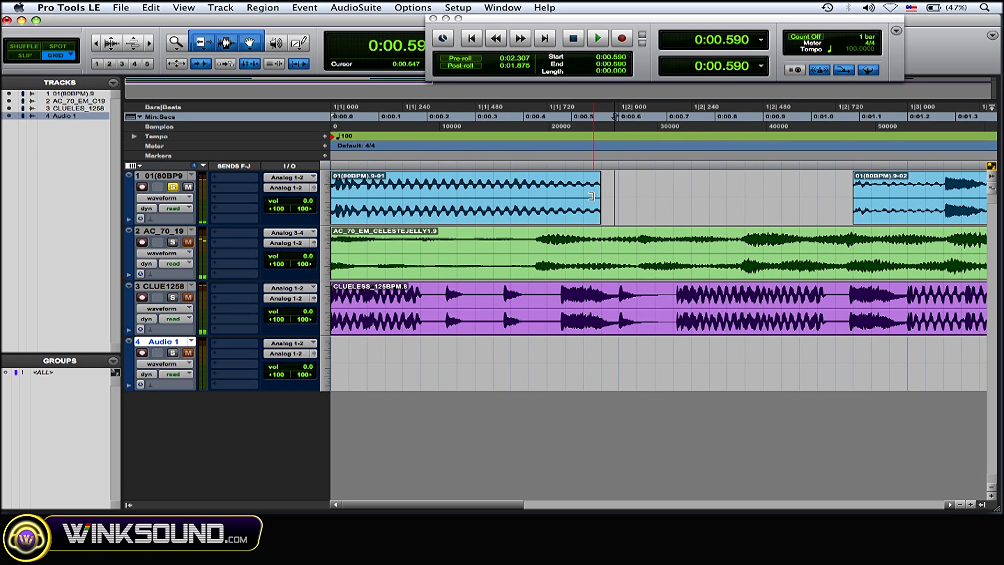
{"action": "left_click_drag", "start_coordinate": [597, 197], "coordinate": [446, 177]}
{"action": "left_click", "coordinate": [537, 203]}
{"action": "key", "text": "space"}
{"action": "key", "text": "space"}
{"action": "left_click", "coordinate": [596, 205]}
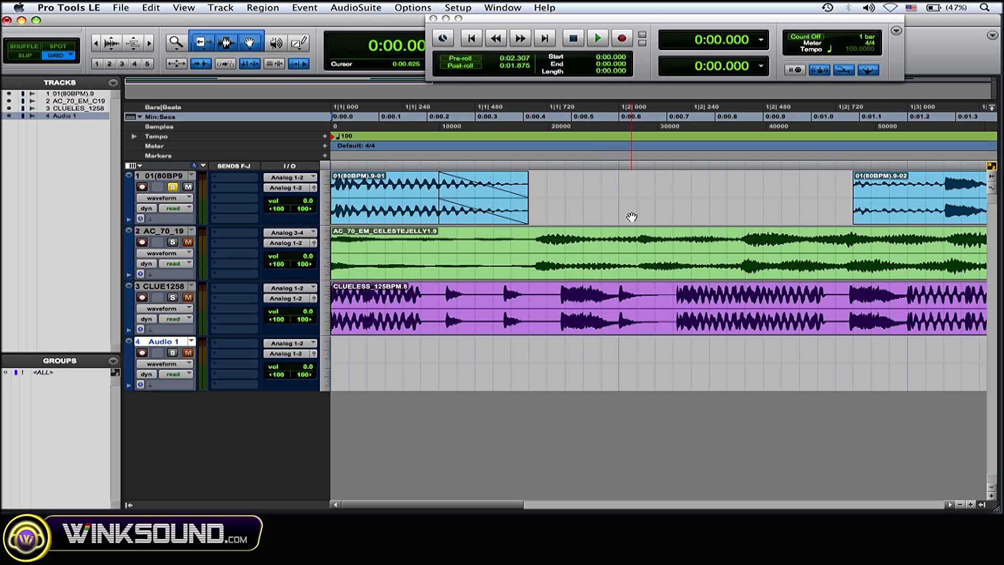
{"action": "key", "text": "space"}
{"action": "key", "text": "space"}
{"action": "scroll", "coordinate": [759, 215], "scroll_direction": "right", "scroll_amount": 3}
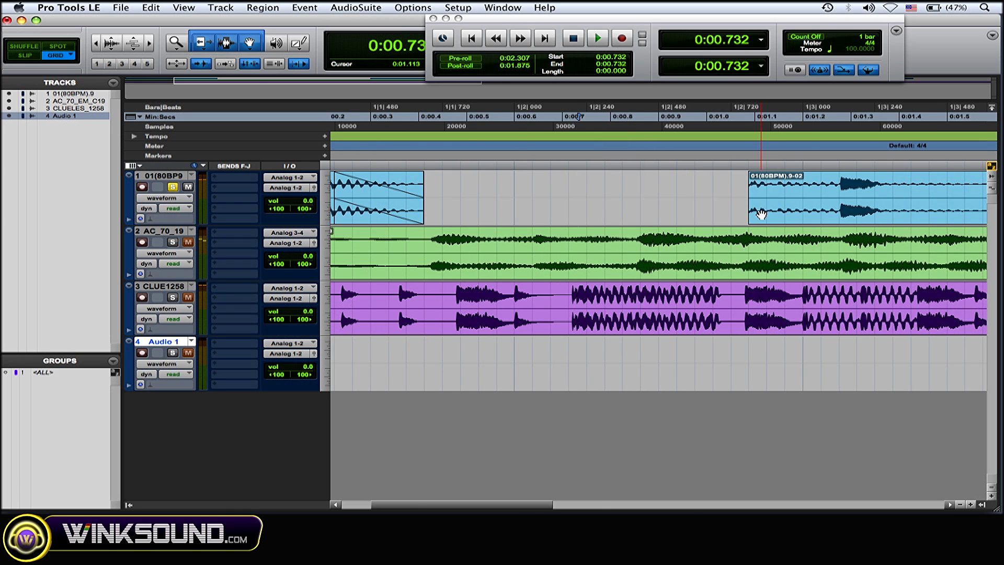
{"action": "scroll", "coordinate": [761, 215], "scroll_direction": "right", "scroll_amount": 5}
{"action": "scroll", "coordinate": [605, 208], "scroll_direction": "right", "scroll_amount": 10}
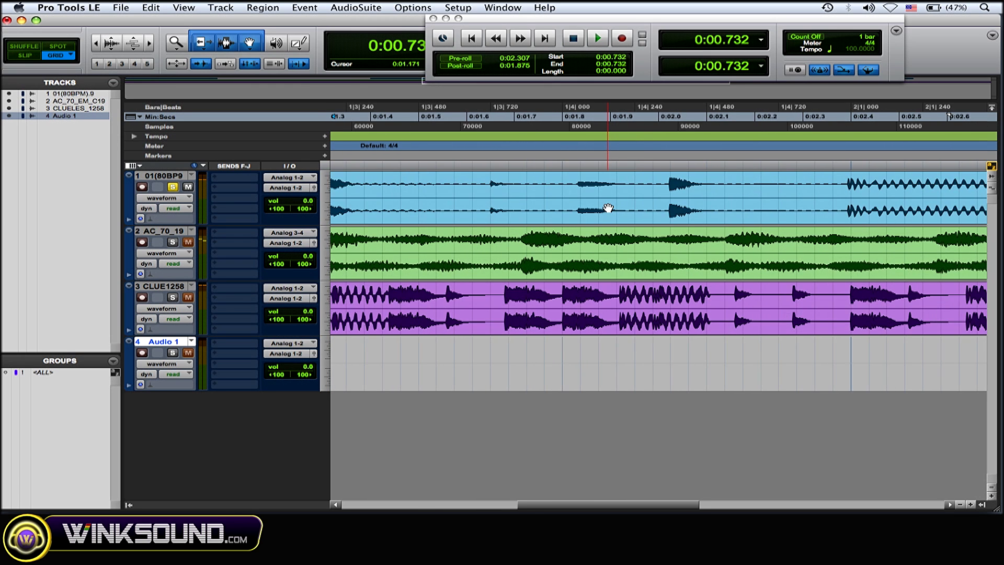
Isolate a hit on track 1 by splitting at 0:02.025 and 0:02.100 and deleting the surrounding pieces.
{"action": "left_click", "coordinate": [669, 191]}
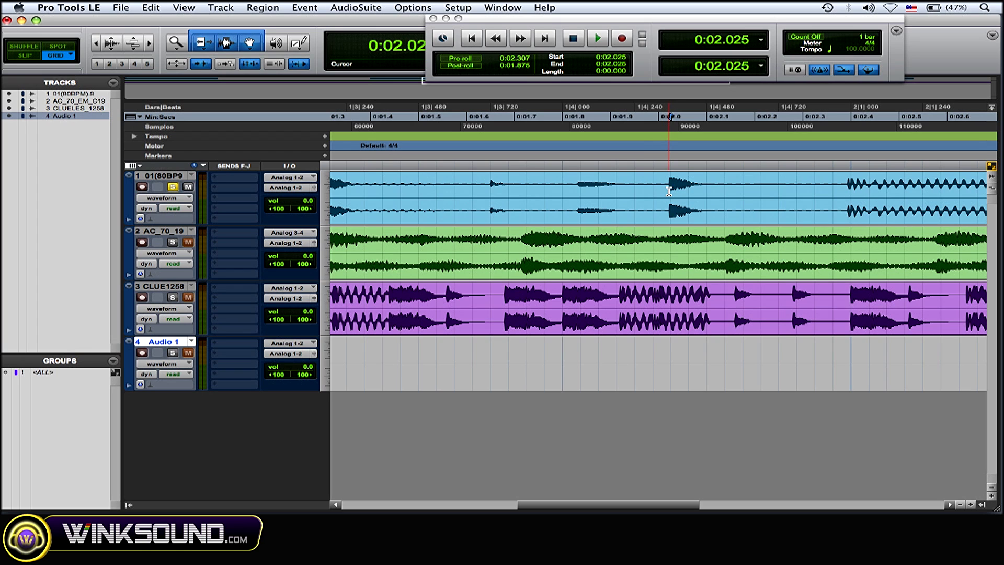
{"action": "key", "text": "super+e"}
{"action": "left_click", "coordinate": [703, 187]}
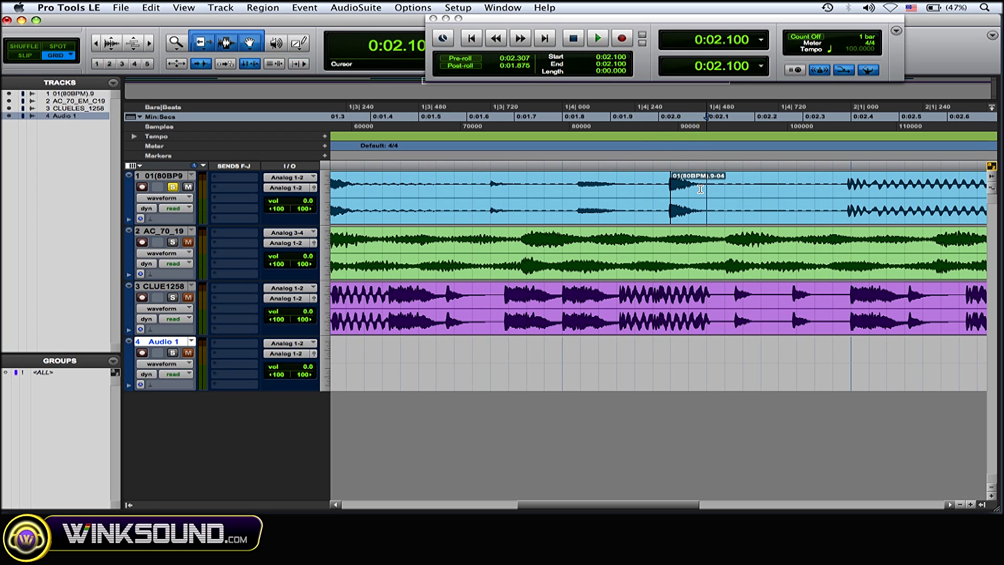
{"action": "key", "text": "super+e"}
{"action": "left_click", "coordinate": [618, 196]}
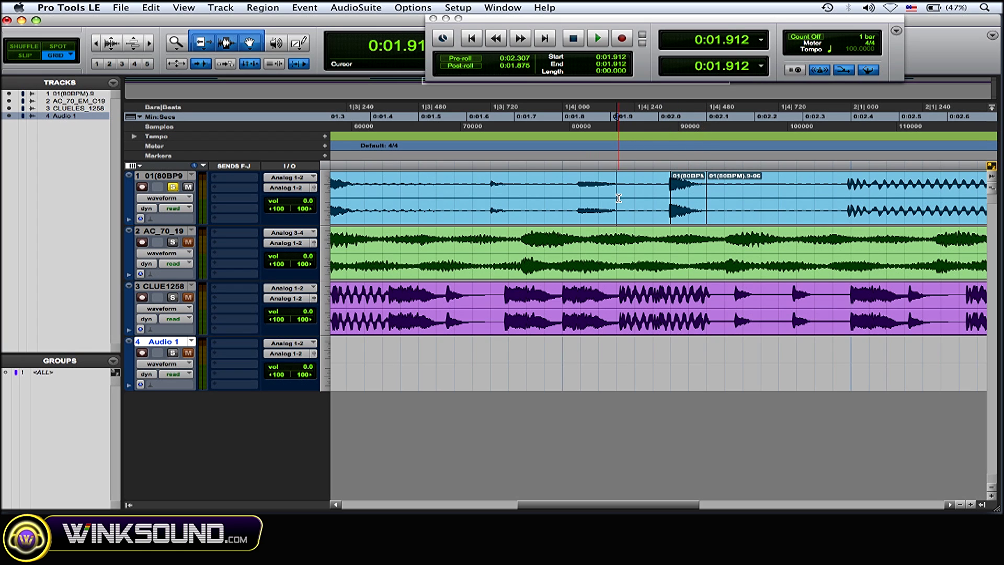
{"action": "left_click", "coordinate": [618, 213]}
{"action": "key", "text": "Delete"}
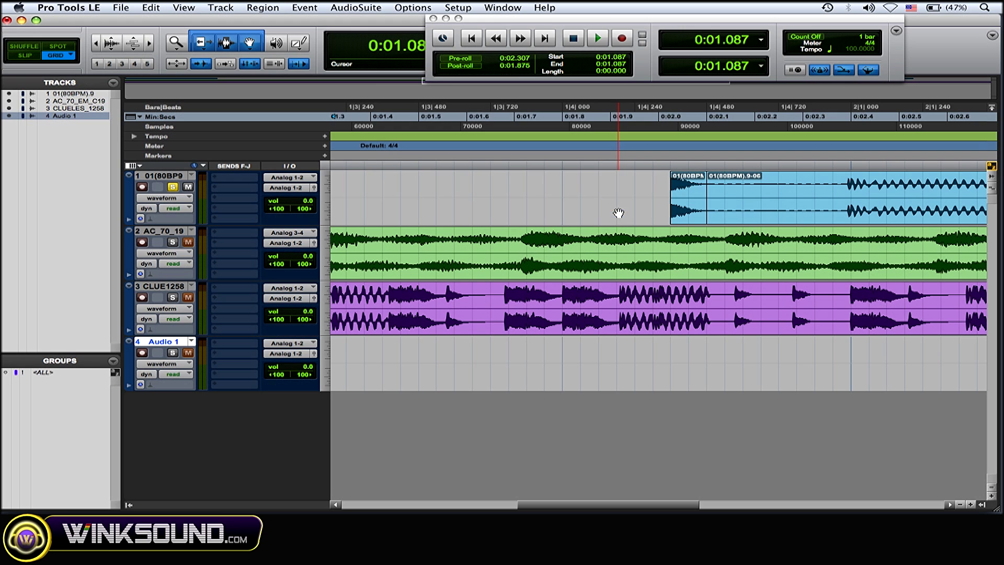
{"action": "left_click", "coordinate": [803, 205]}
{"action": "key", "text": "Delete"}
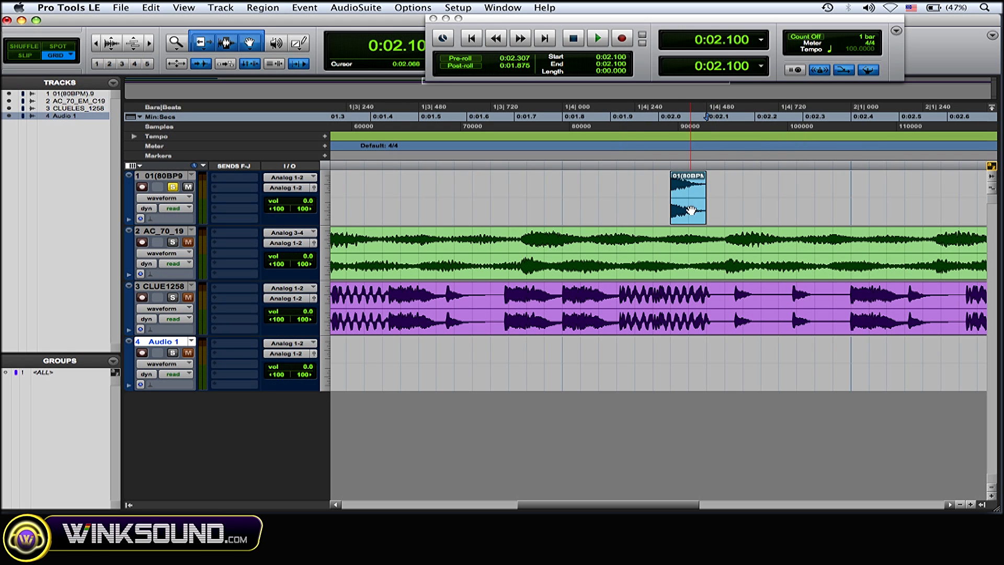
Move the short hit to the start of Audio 1 and play back the new arrangement.
{"action": "left_click_drag", "start_coordinate": [690, 210], "coordinate": [284, 374]}
{"action": "key", "text": "space"}
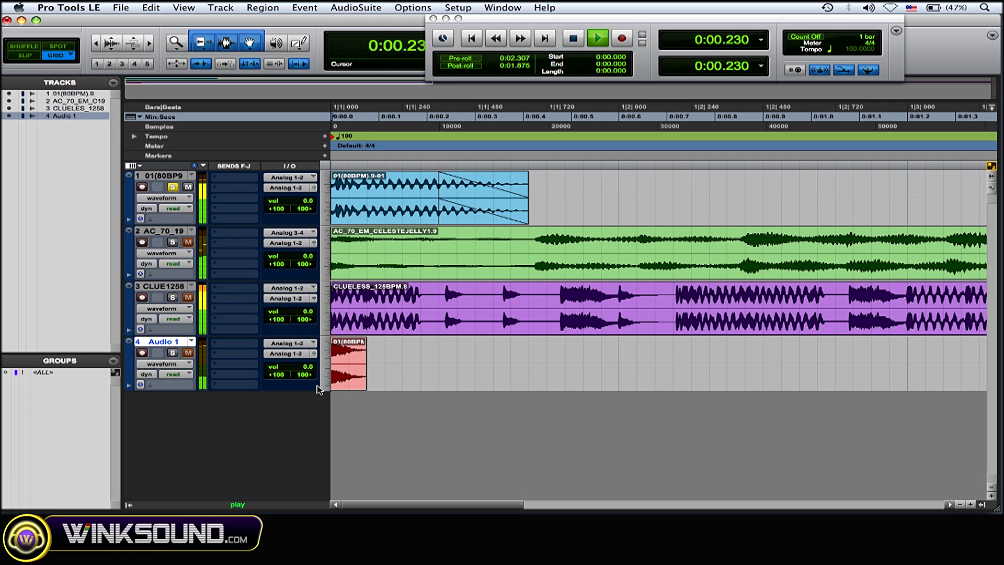
{"action": "key", "text": "space"}
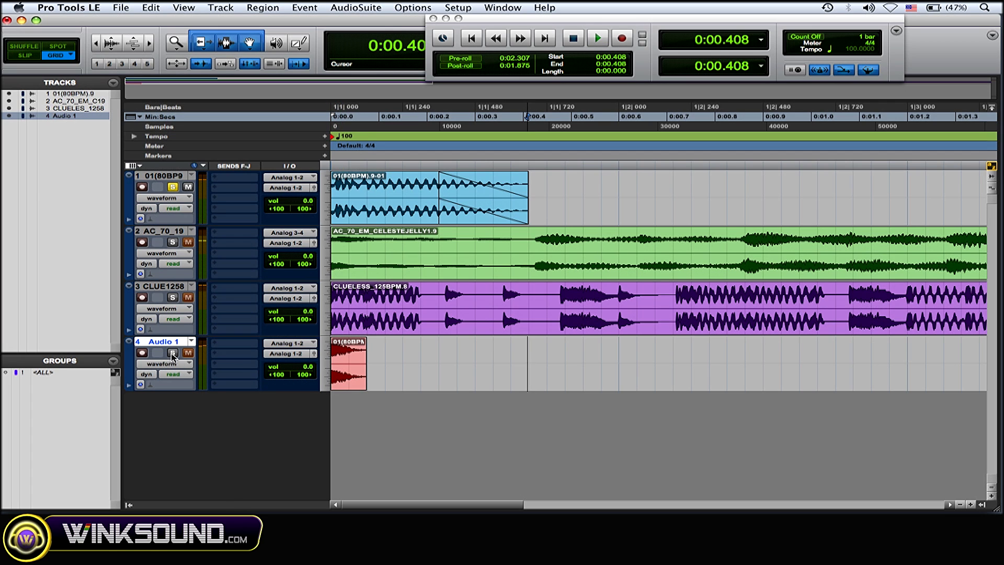
{"action": "key", "text": "space"}
{"action": "key", "text": "space"}
{"action": "key", "text": "Return"}
{"action": "key", "text": "space"}
{"action": "key", "text": "space"}
{"action": "left_click", "coordinate": [348, 381]}
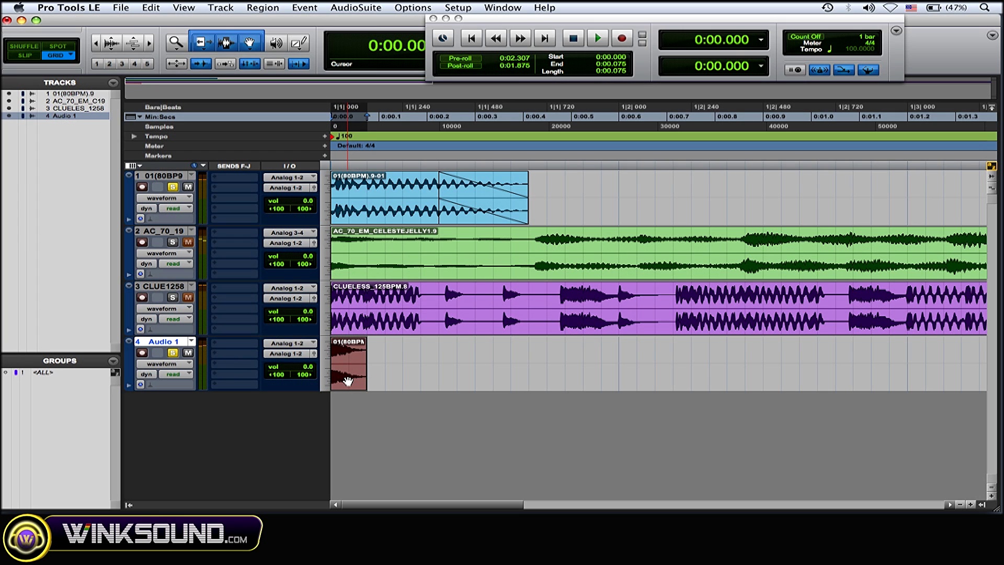
Duplicate the red hit on Audio 1 twice, placing the first copy at 0:00.187 and the next further right.
{"action": "key", "text": "super+d"}
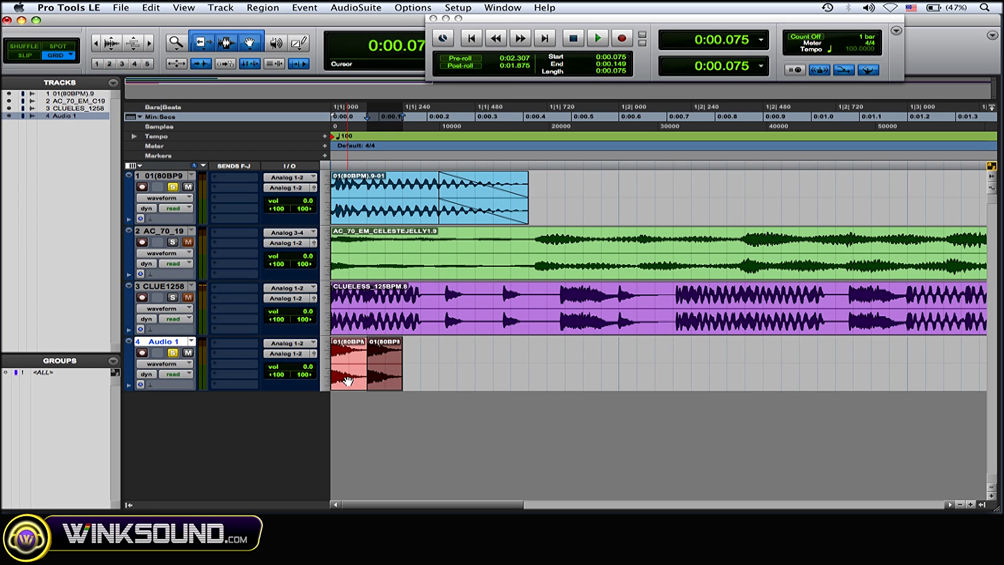
{"action": "left_click_drag", "start_coordinate": [384, 379], "coordinate": [433, 378]}
{"action": "left_click", "coordinate": [416, 376]}
{"action": "key", "text": "space"}
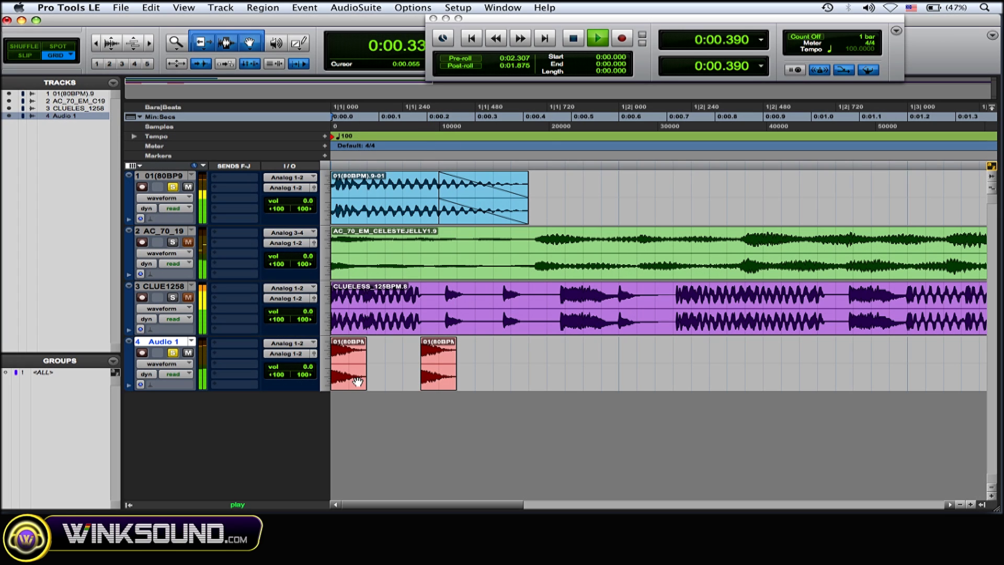
{"action": "left_click", "coordinate": [437, 374]}
{"action": "key", "text": "super+d"}
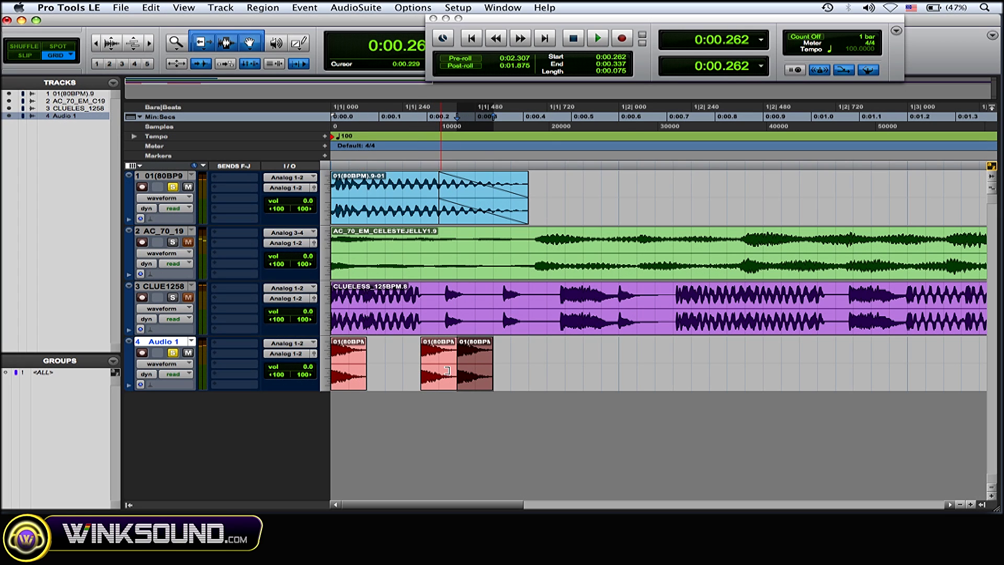
{"action": "left_click_drag", "start_coordinate": [470, 384], "coordinate": [525, 380]}
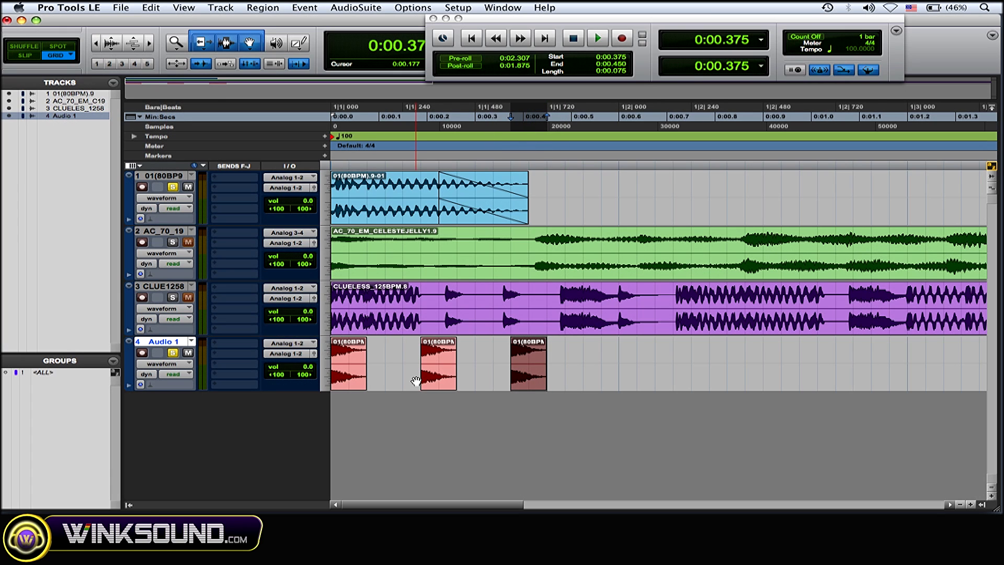
Duplicate the three Audio 1 regions, shift the copies to 0:00.562, and duplicate again.
{"action": "left_click", "coordinate": [346, 377], "text": "shift"}
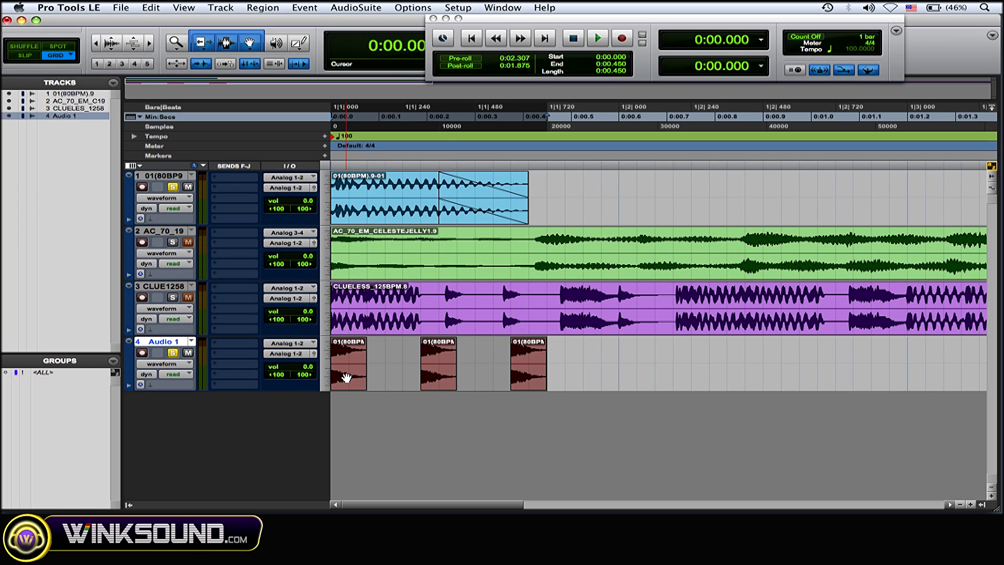
{"action": "key", "text": "super+d"}
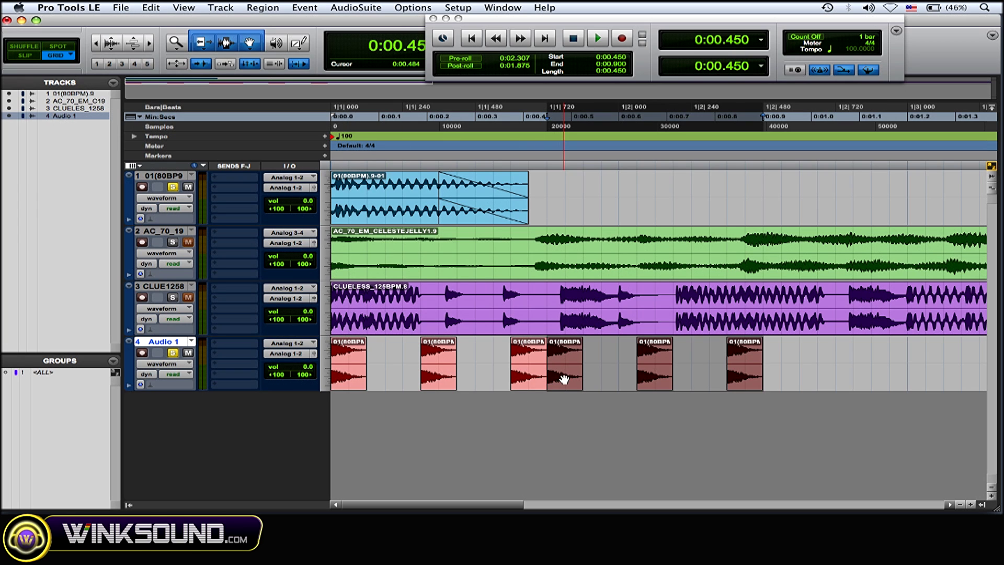
{"action": "left_click_drag", "start_coordinate": [564, 380], "coordinate": [620, 378]}
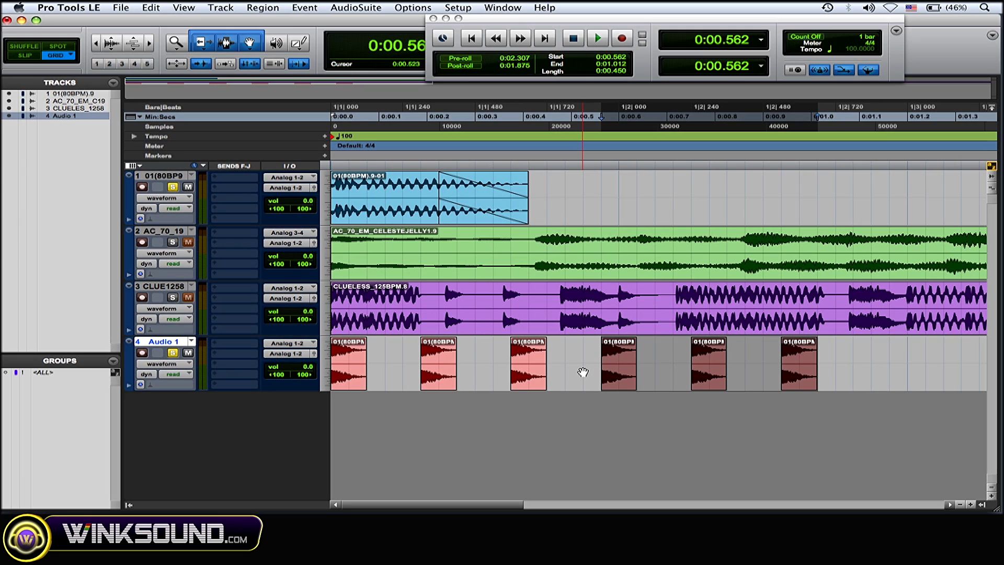
{"action": "key", "text": "super+d"}
Shift the third set of copies to 0:01.162, play the beat from the start, and zoom out.
{"action": "scroll", "coordinate": [842, 354], "scroll_direction": "right", "scroll_amount": 5}
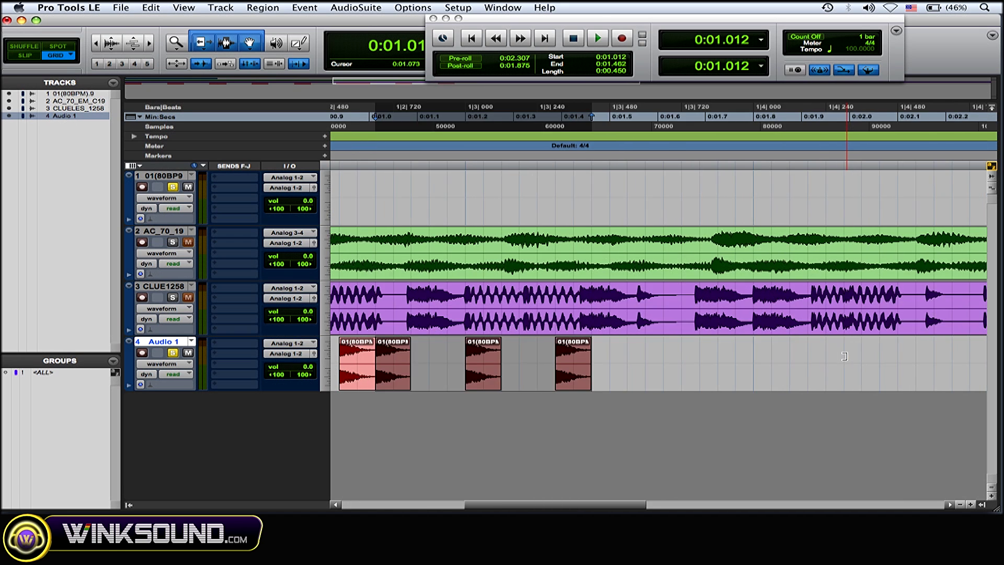
{"action": "scroll", "coordinate": [844, 356], "scroll_direction": "left", "scroll_amount": 5}
{"action": "left_click_drag", "start_coordinate": [691, 379], "coordinate": [751, 379]}
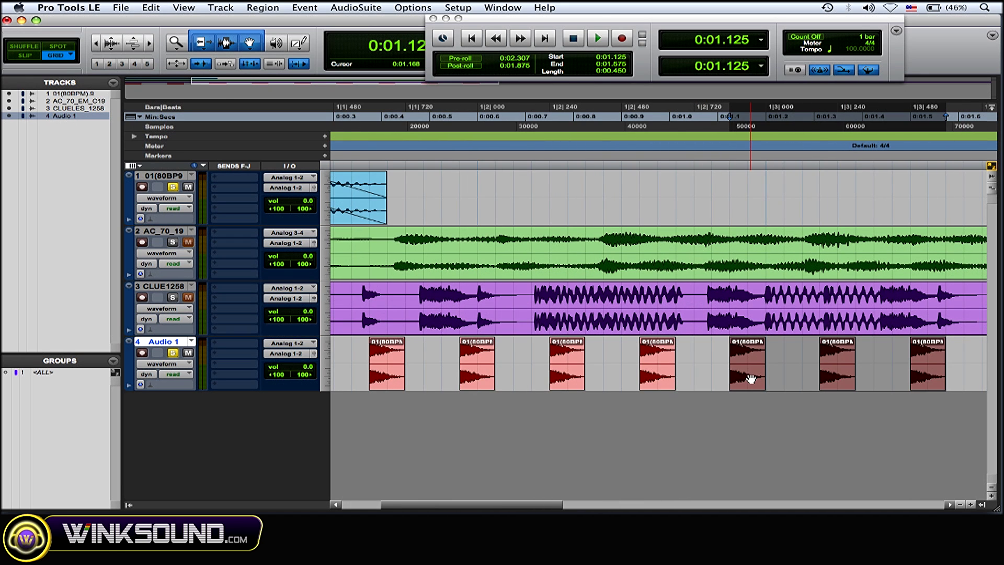
{"action": "key", "text": "Return"}
{"action": "key", "text": "space"}
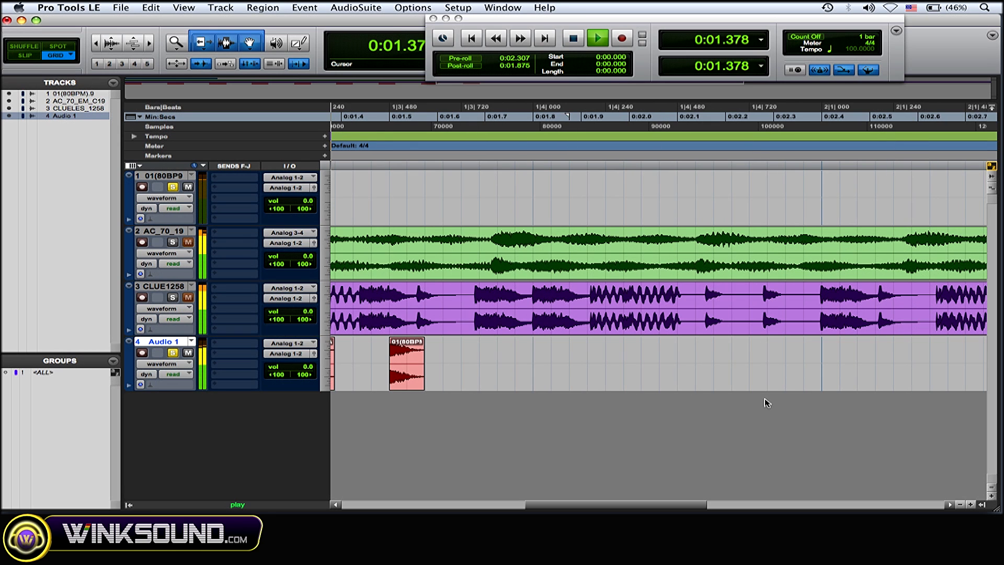
{"action": "key", "text": "space"}
{"action": "key", "text": "r"}
{"action": "key", "text": "r"}
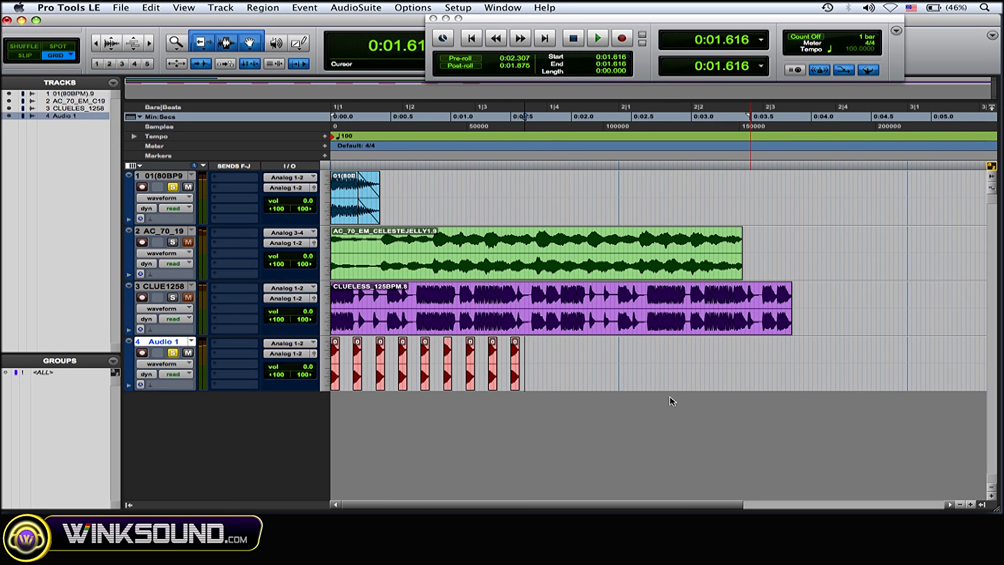
Duplicate the first track 1 region and move the copy to 0:00.787.
{"action": "left_click", "coordinate": [349, 211]}
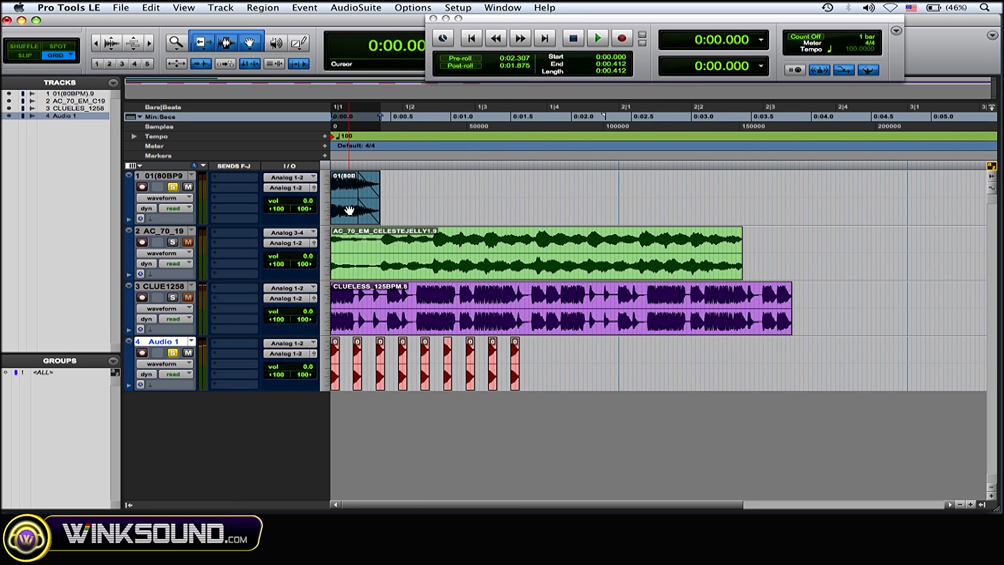
{"action": "key", "text": "super+d"}
{"action": "left_click_drag", "start_coordinate": [389, 217], "coordinate": [437, 212]}
{"action": "key", "text": "t"}
{"action": "key", "text": "t"}
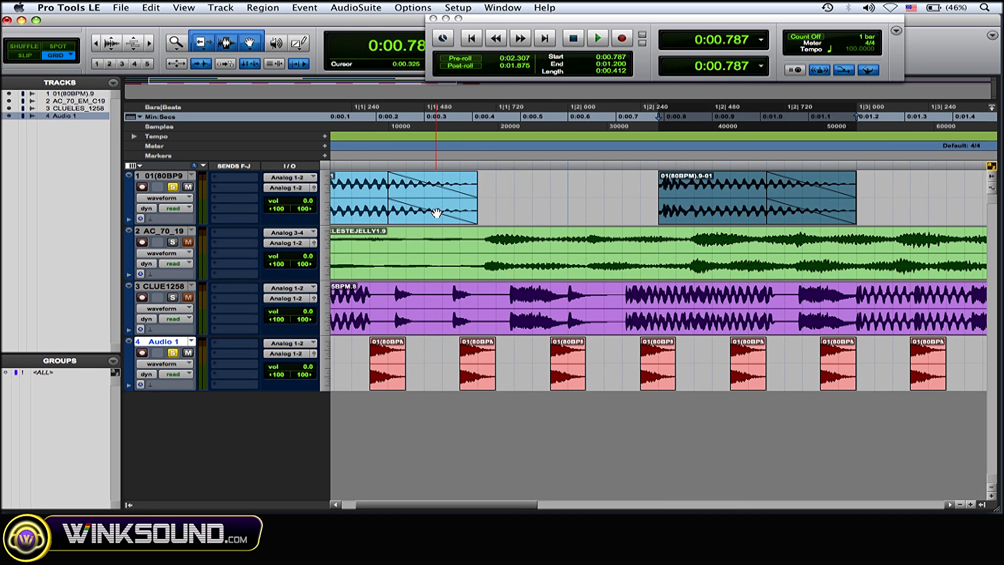
{"action": "key", "text": "Return"}
{"action": "key", "text": "space"}
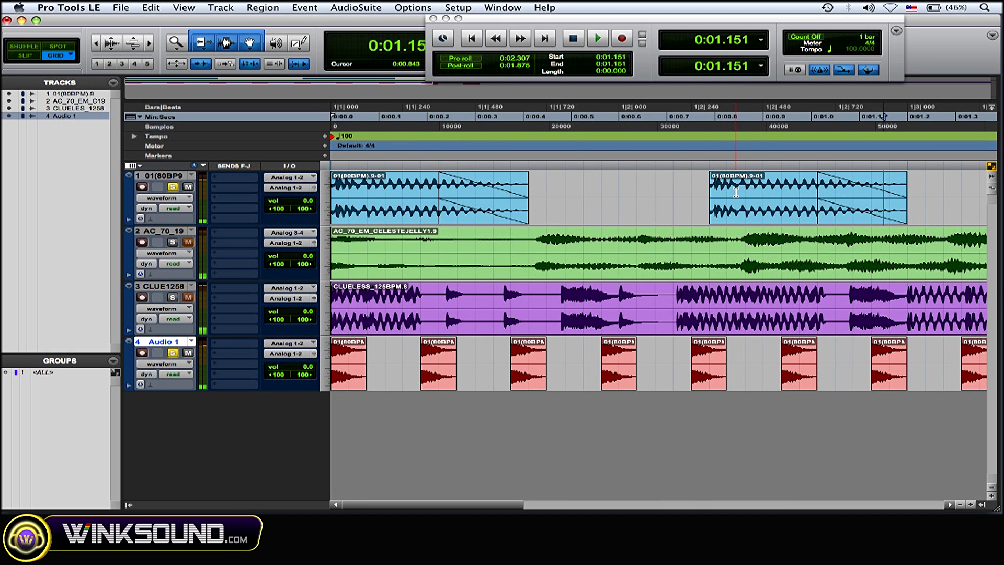
Move the second track 1 region later to 0:01.125 and play the beat back.
{"action": "left_click", "coordinate": [729, 212]}
{"action": "left_click_drag", "start_coordinate": [729, 213], "coordinate": [891, 208]}
{"action": "key", "text": "r"}
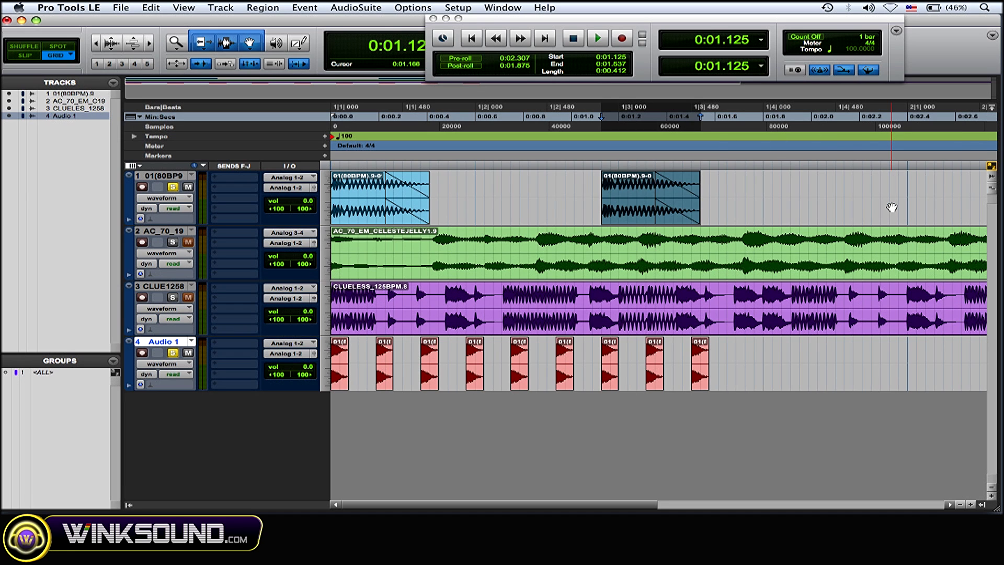
{"action": "key", "text": "Return"}
{"action": "key", "text": "space"}
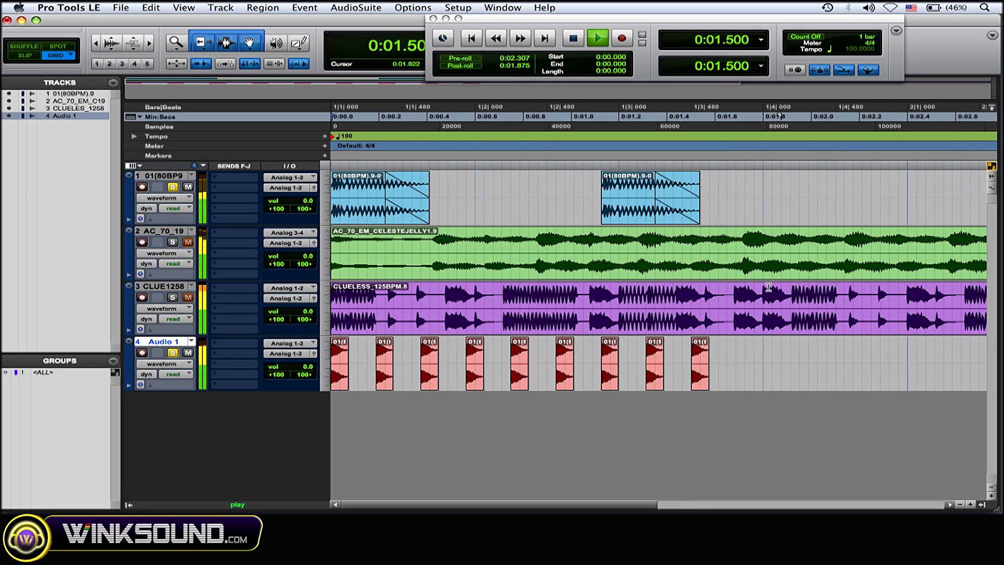
Trim the moved region to end at 0:01.500 and duplicate it back to back.
{"action": "left_click", "coordinate": [707, 186]}
{"action": "left_click_drag", "start_coordinate": [696, 195], "coordinate": [689, 197]}
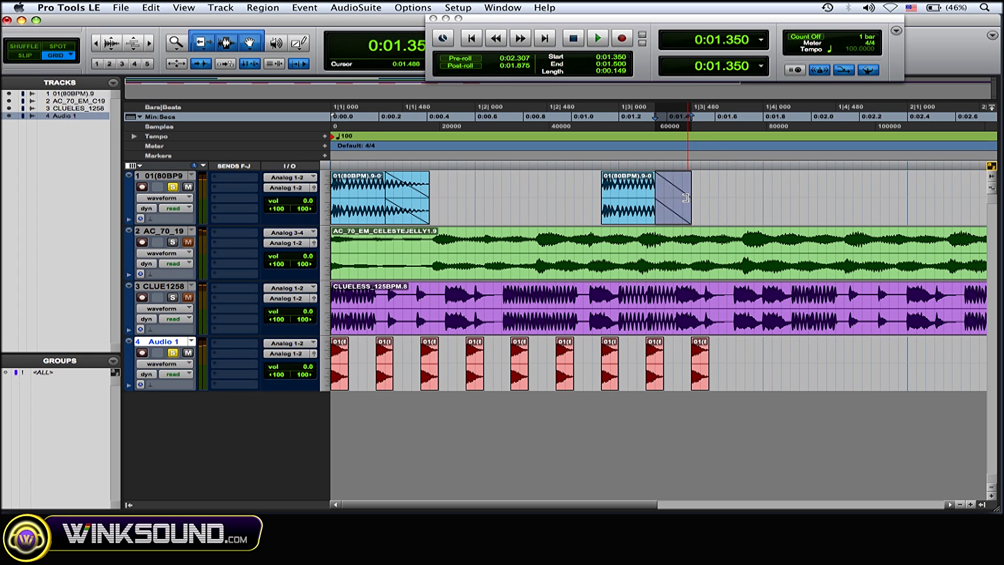
{"action": "left_click", "coordinate": [635, 213]}
{"action": "key", "text": "super+d"}
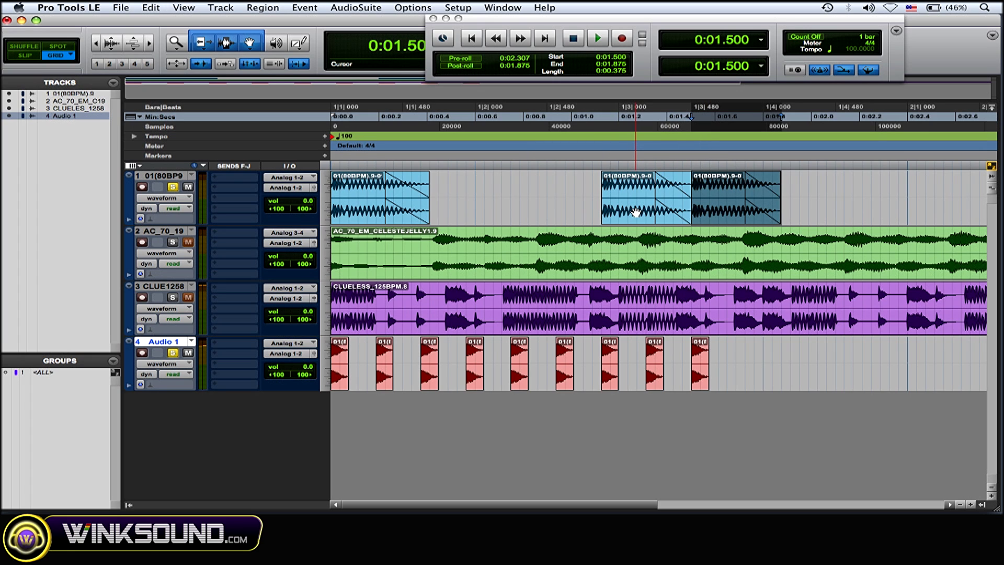
{"action": "key", "text": "Return"}
{"action": "key", "text": "space"}
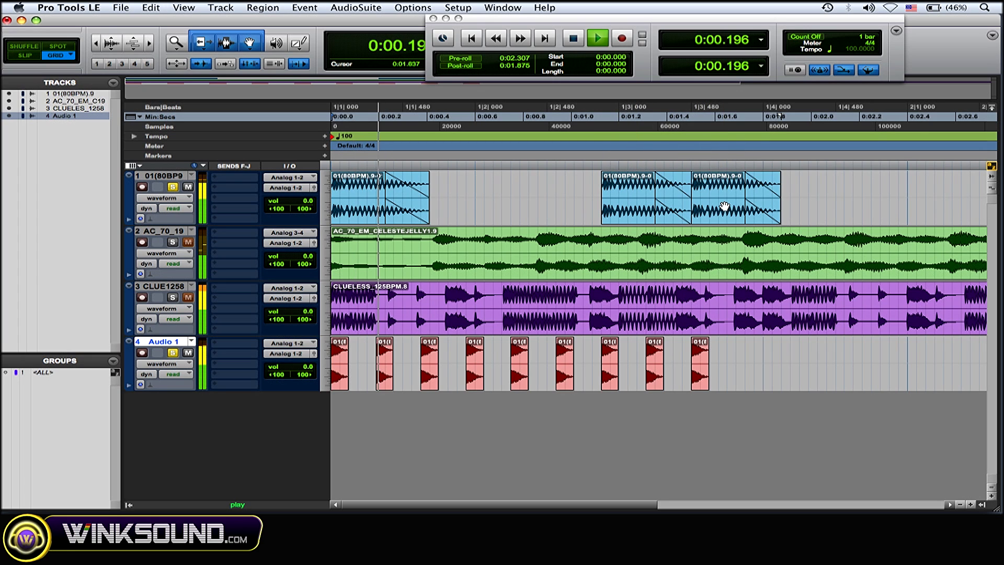
{"action": "key", "text": "space"}
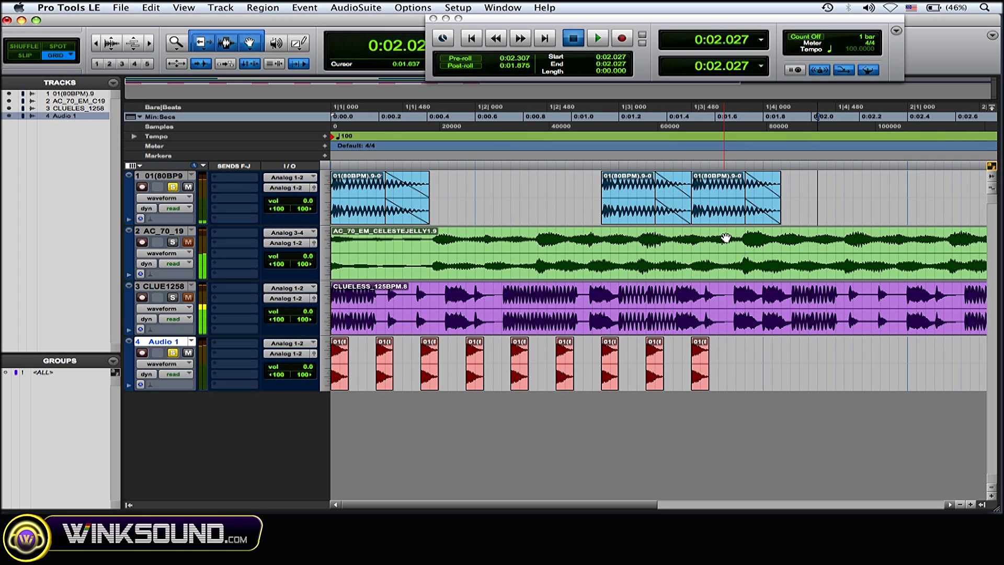
{"action": "left_click", "coordinate": [698, 380]}
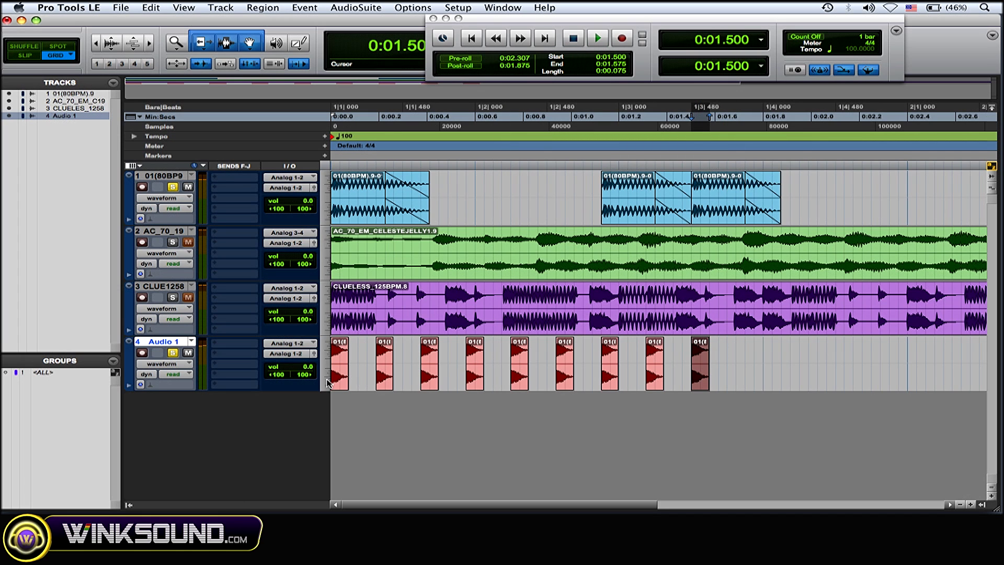
Duplicate all nine Audio 1 regions, shift the copies to start at 0:01.687, and play back.
{"action": "left_click", "coordinate": [329, 379], "text": "shift"}
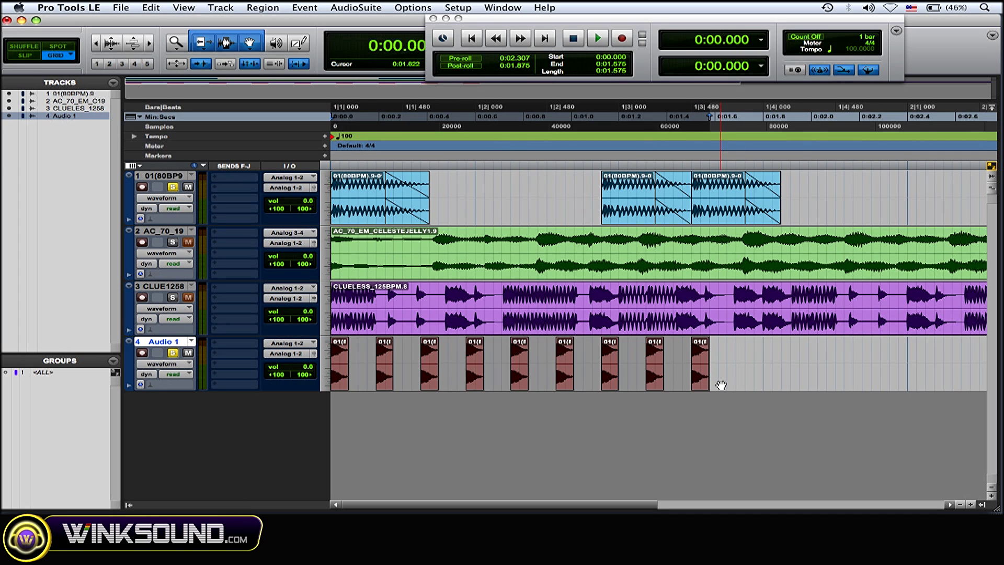
{"action": "key", "text": "super+d"}
{"action": "left_click_drag", "start_coordinate": [724, 385], "coordinate": [746, 385]}
{"action": "key", "text": "Return"}
{"action": "key", "text": "space"}
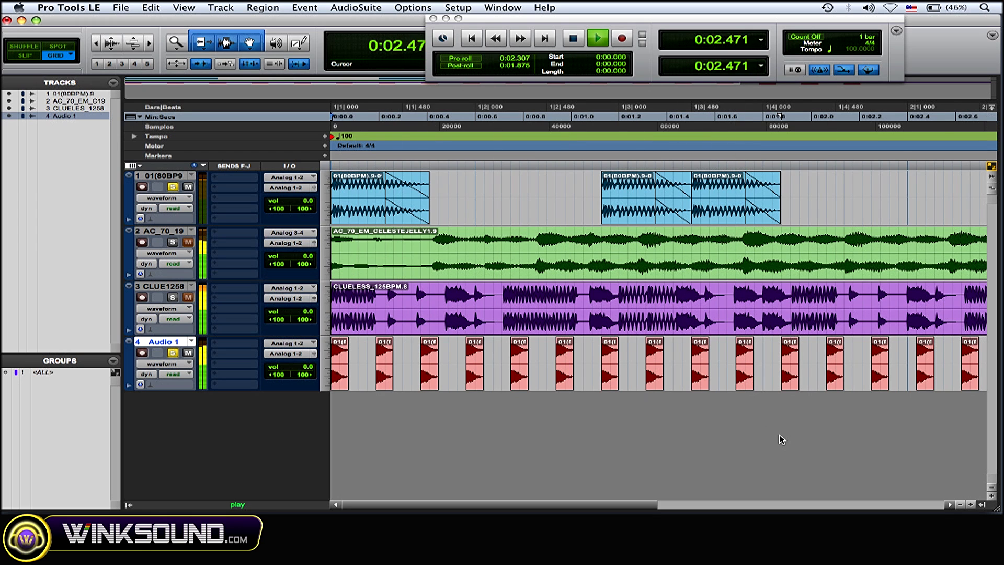
{"action": "key", "text": "space"}
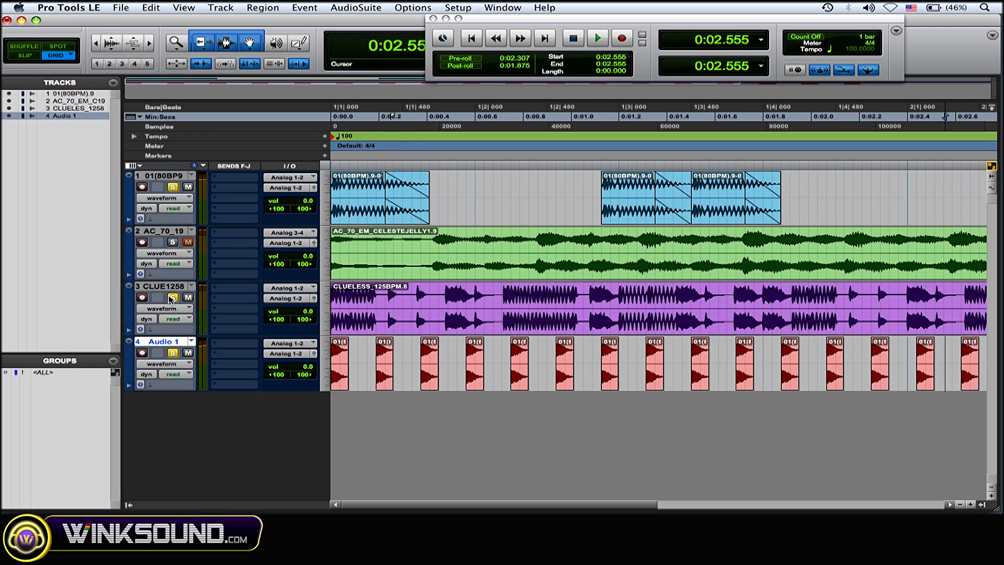
Delete the first 0:00.450 of the CLUELESS region on track 3.
{"action": "left_click", "coordinate": [436, 298]}
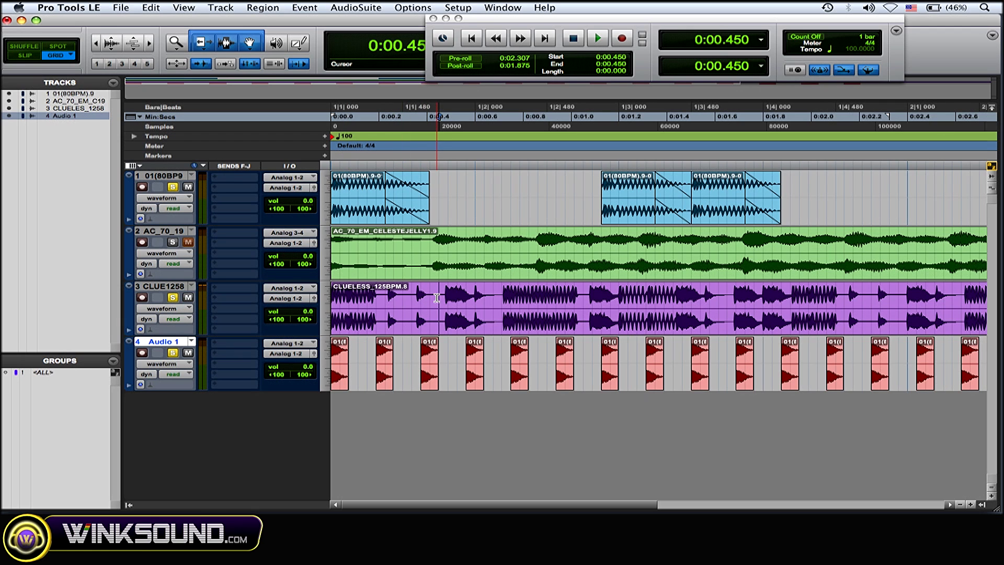
{"action": "key", "text": "Return"}
{"action": "key", "text": "space"}
{"action": "key", "text": "space"}
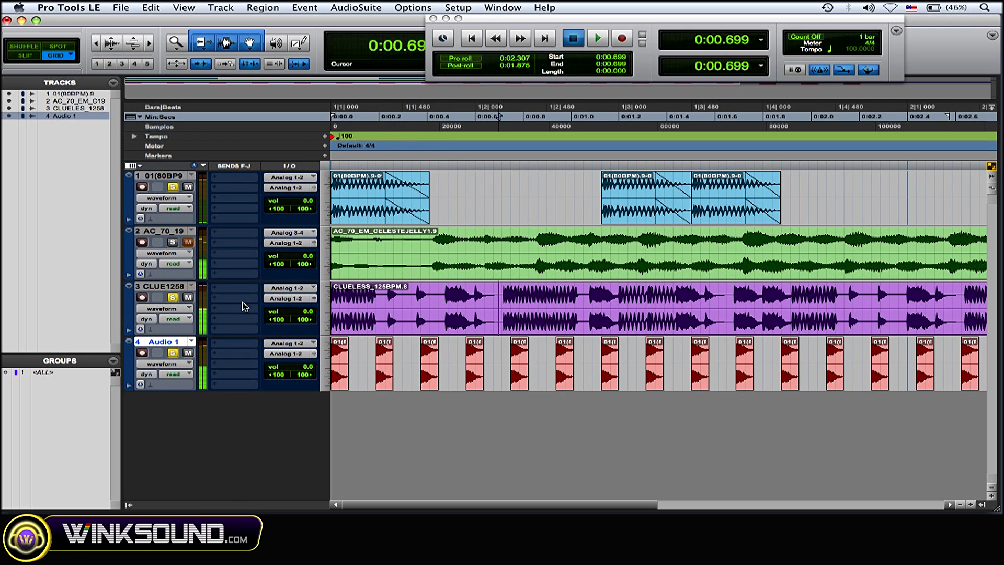
{"action": "left_click_drag", "start_coordinate": [438, 297], "coordinate": [330, 310]}
{"action": "key", "text": "Delete"}
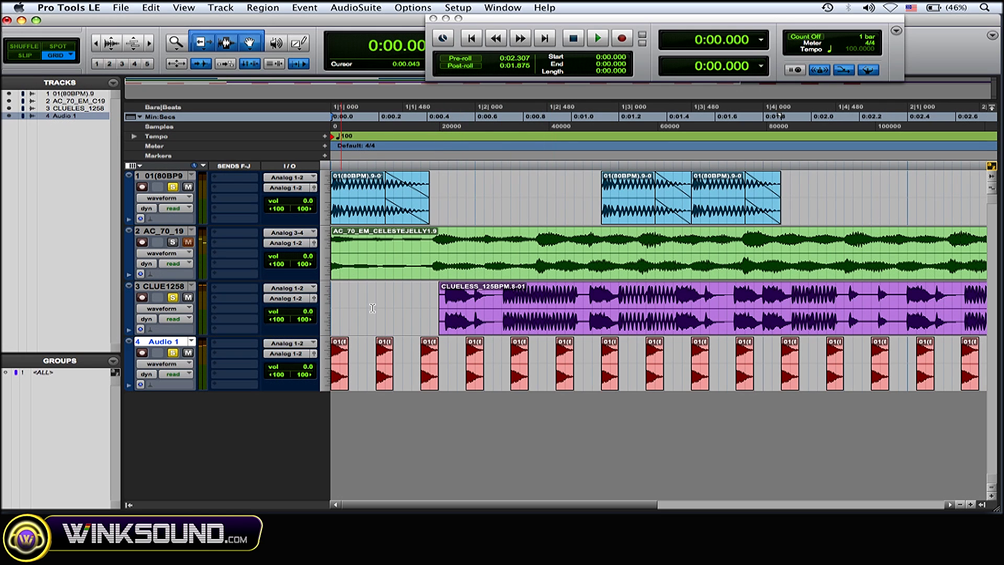
Split the CLUELESS region at 0:00.675, delete the rest, and trim the slice's end to 0:00.637.
{"action": "left_click", "coordinate": [487, 304]}
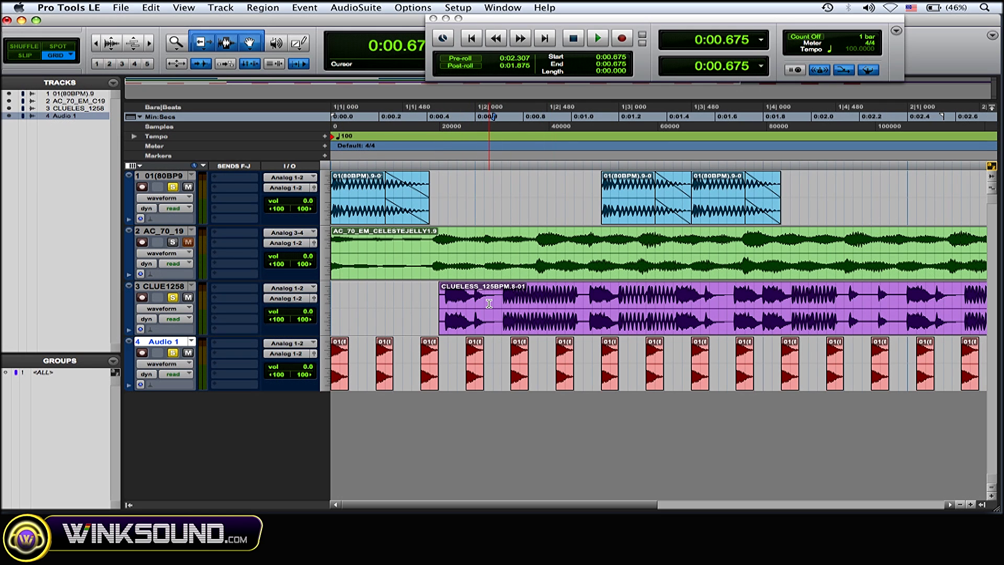
{"action": "key", "text": "super+e"}
{"action": "left_click", "coordinate": [528, 316]}
{"action": "key", "text": "Delete"}
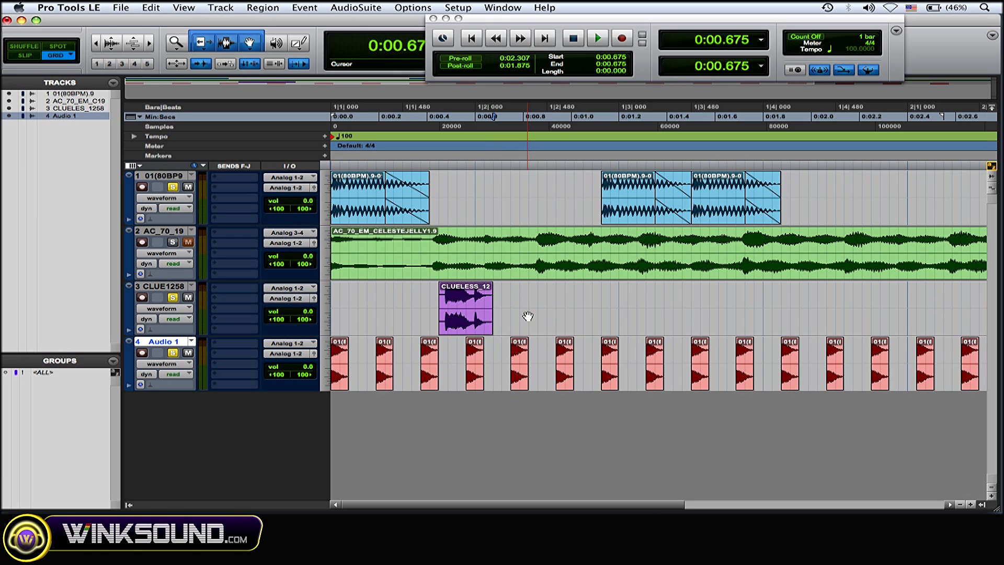
{"action": "mouse_move", "coordinate": [489, 310]}
{"action": "left_mouse_down"}
{"action": "mouse_move", "coordinate": [469, 288]}
{"action": "mouse_move", "coordinate": [443, 306]}
{"action": "mouse_move", "coordinate": [527, 314]}
{"action": "left_mouse_up"}
{"action": "key", "text": "Return"}
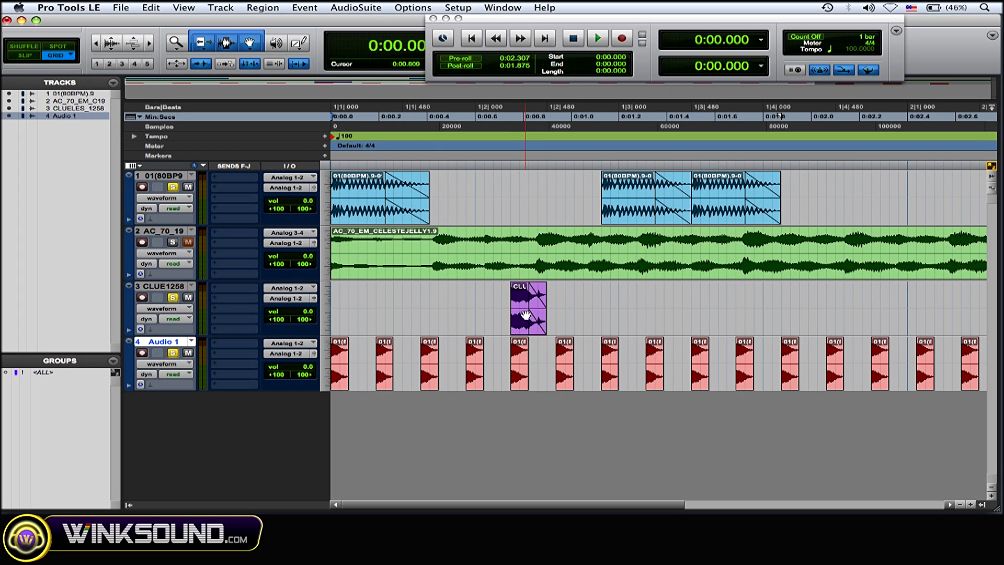
Duplicate the CLL slice on track 3 and place the copy at about 0:02.250, then audition the beat.
{"action": "key", "text": "space"}
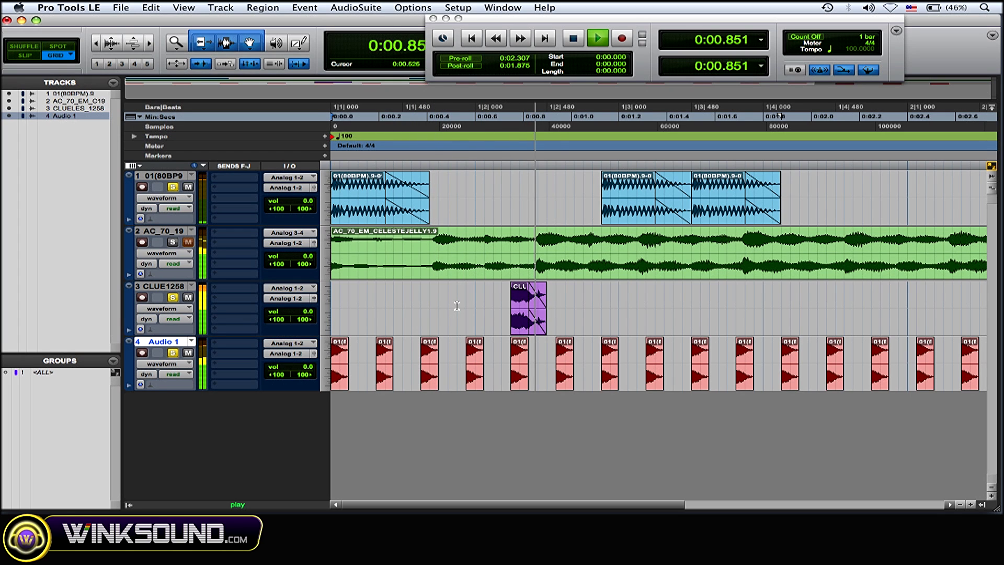
{"action": "key", "text": "space"}
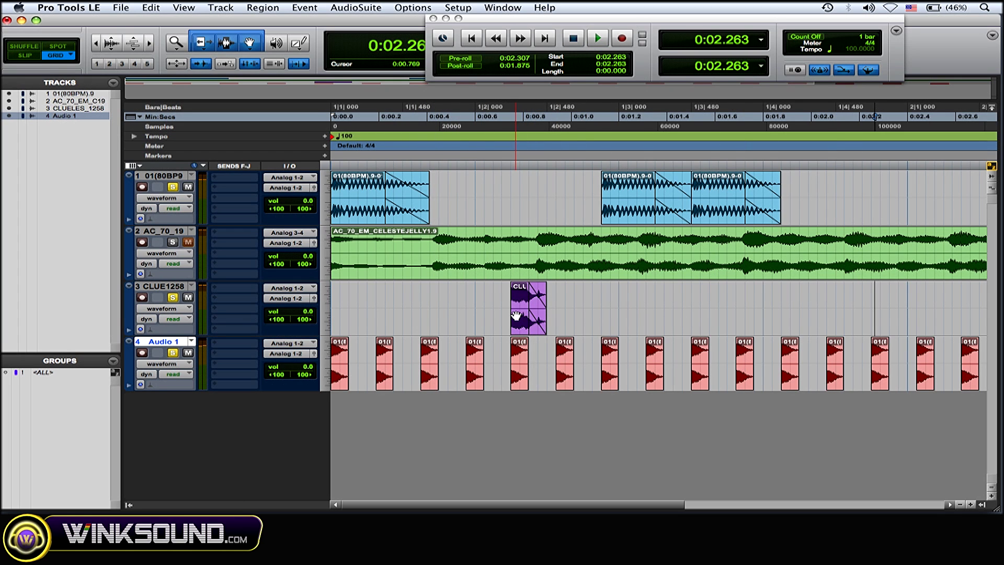
{"action": "left_click", "coordinate": [517, 313]}
{"action": "key", "text": "super+d"}
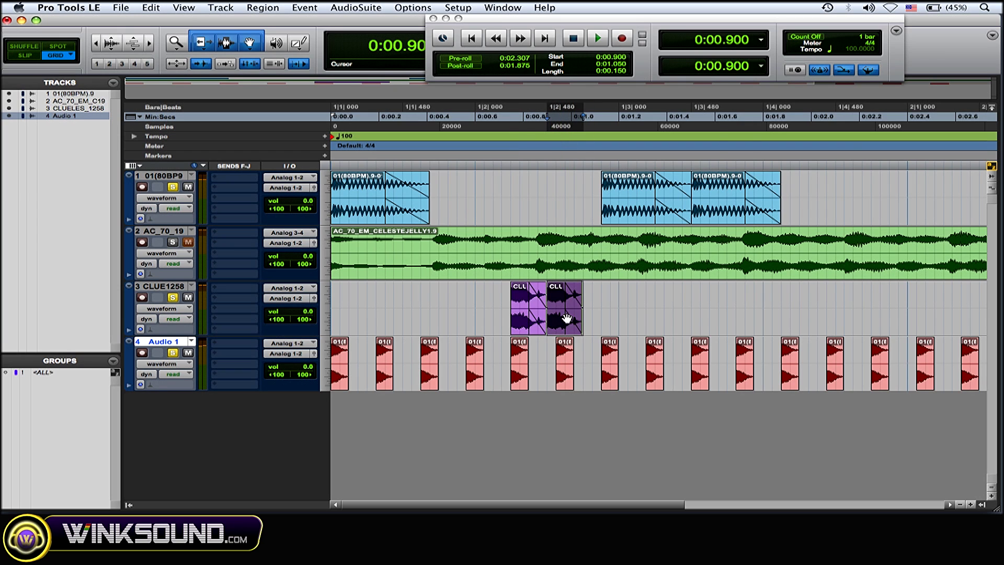
{"action": "left_click_drag", "start_coordinate": [567, 316], "coordinate": [926, 312]}
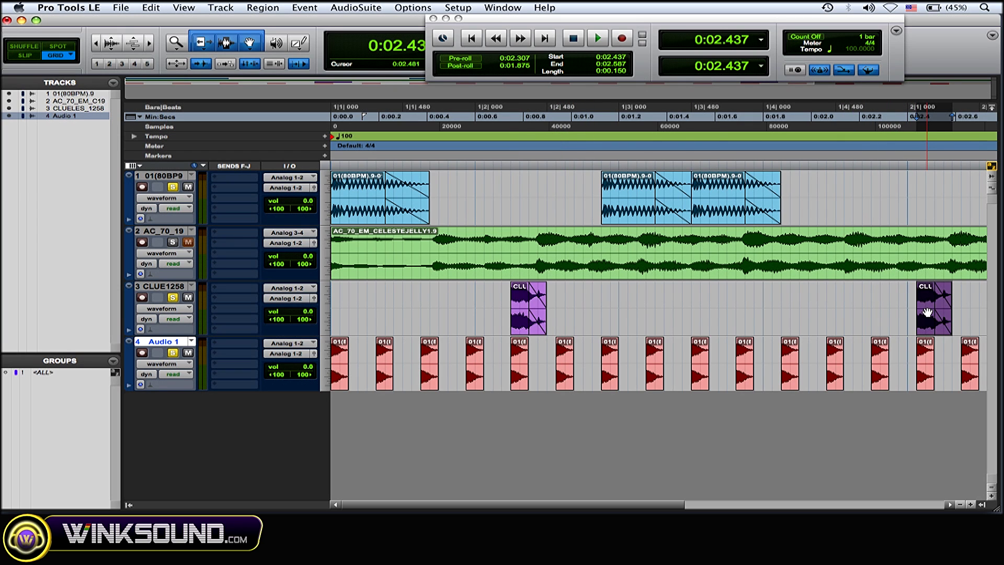
{"action": "left_click_drag", "start_coordinate": [926, 312], "coordinate": [884, 314]}
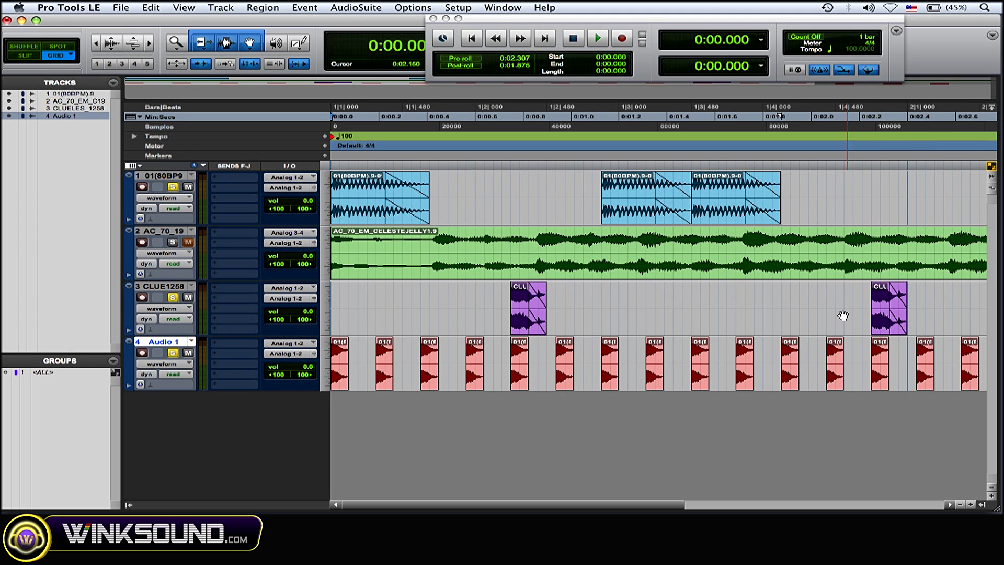
{"action": "key", "text": "space"}
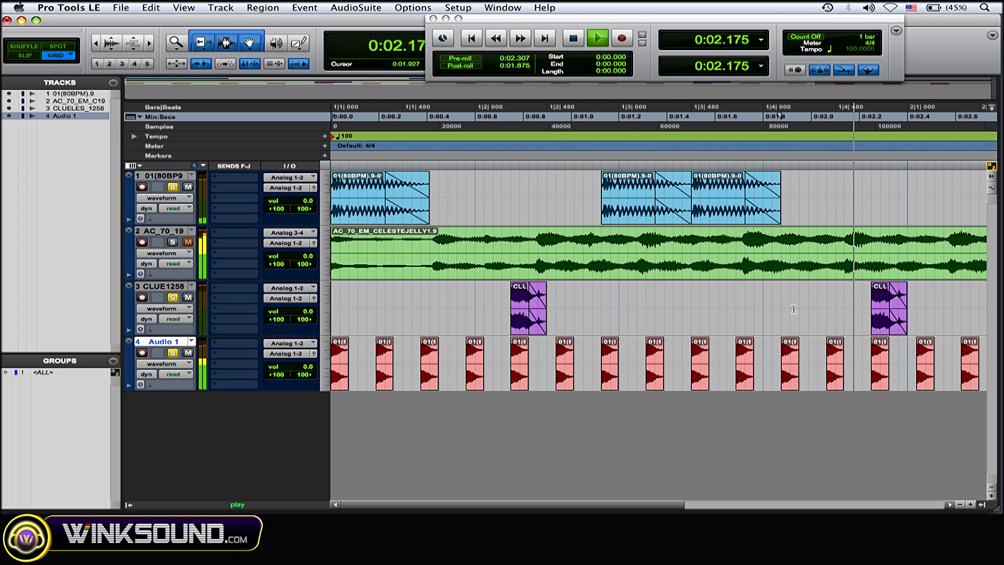
{"action": "key", "text": "space"}
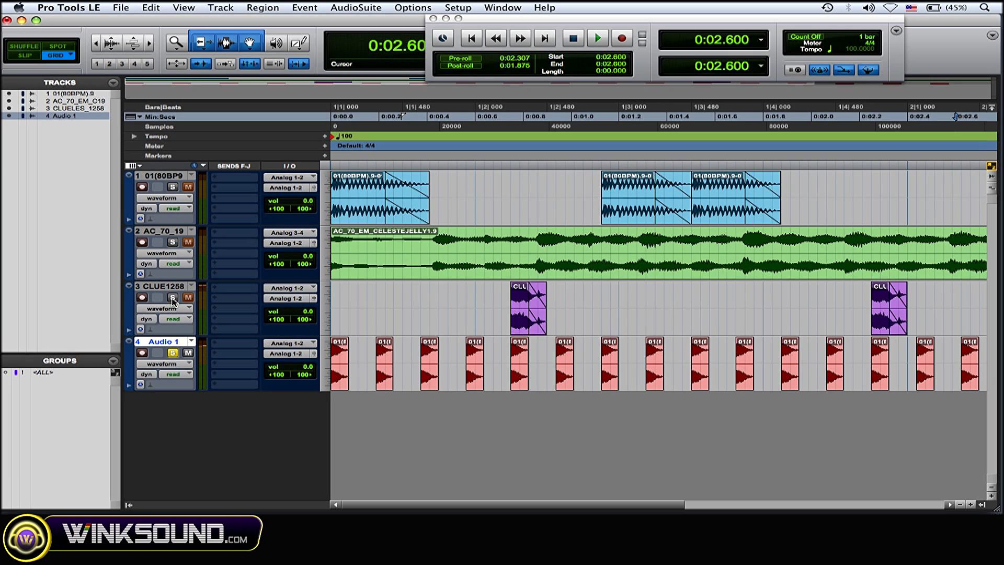
Split the track 2 celeste region at 0:00.637 and delete the leftover -02 part.
{"action": "key", "text": "Return"}
{"action": "key", "text": "space"}
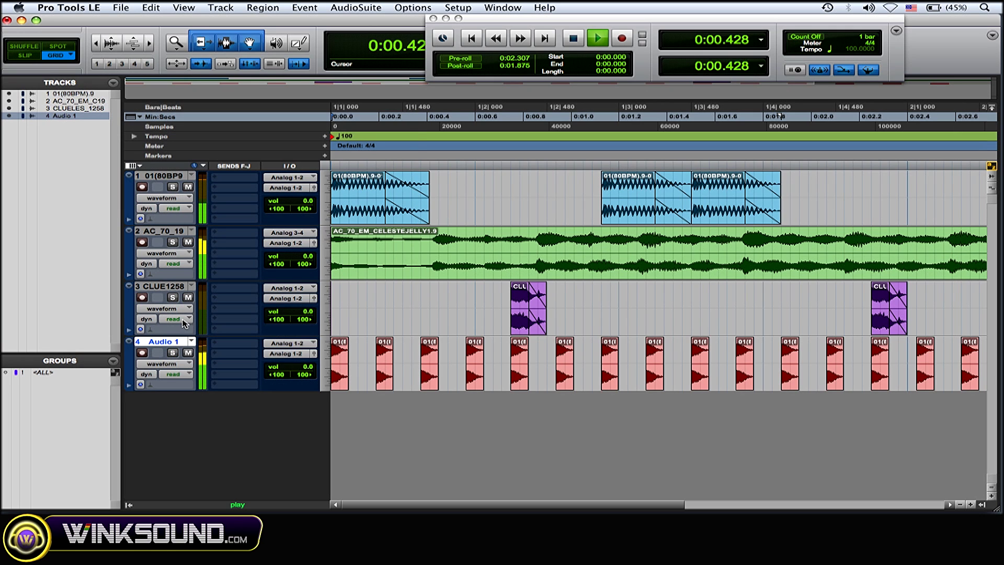
{"action": "key", "text": "space"}
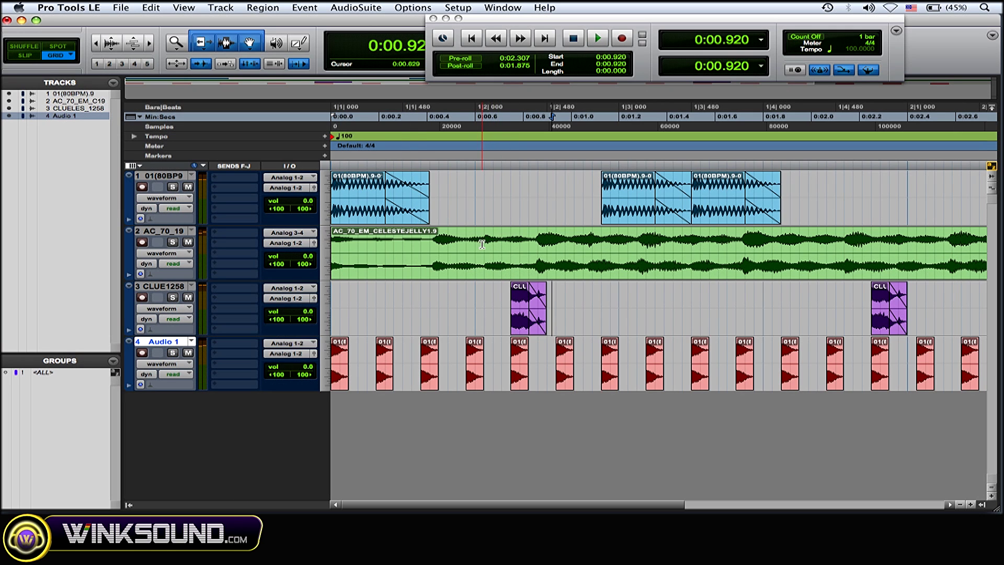
{"action": "left_click", "coordinate": [490, 248]}
{"action": "key", "text": "super+e"}
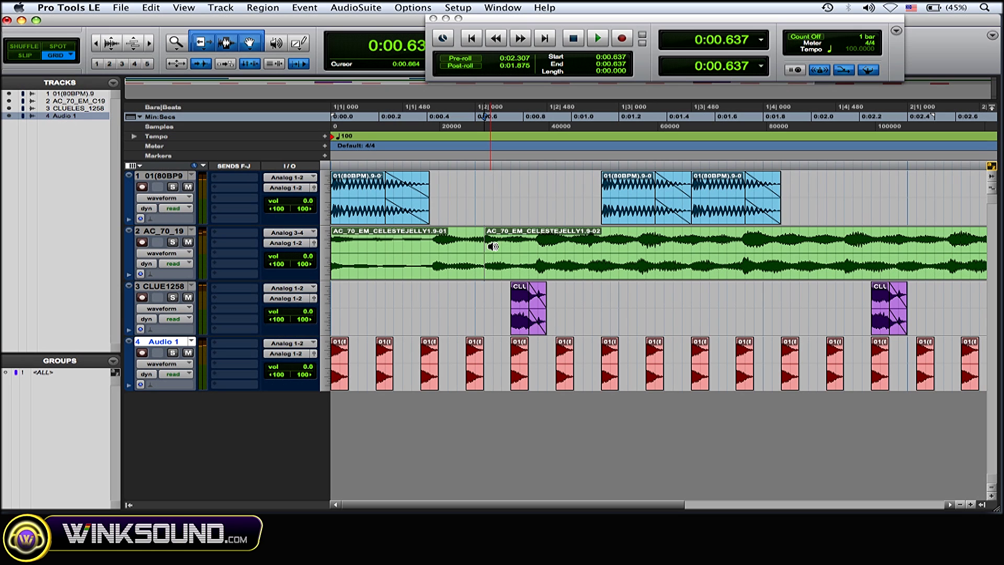
{"action": "left_click", "coordinate": [514, 266]}
{"action": "key", "text": "Delete"}
Audition the celeste chop, then duplicate it and move the copy to start at 0:01.125.
{"action": "left_click", "coordinate": [436, 251]}
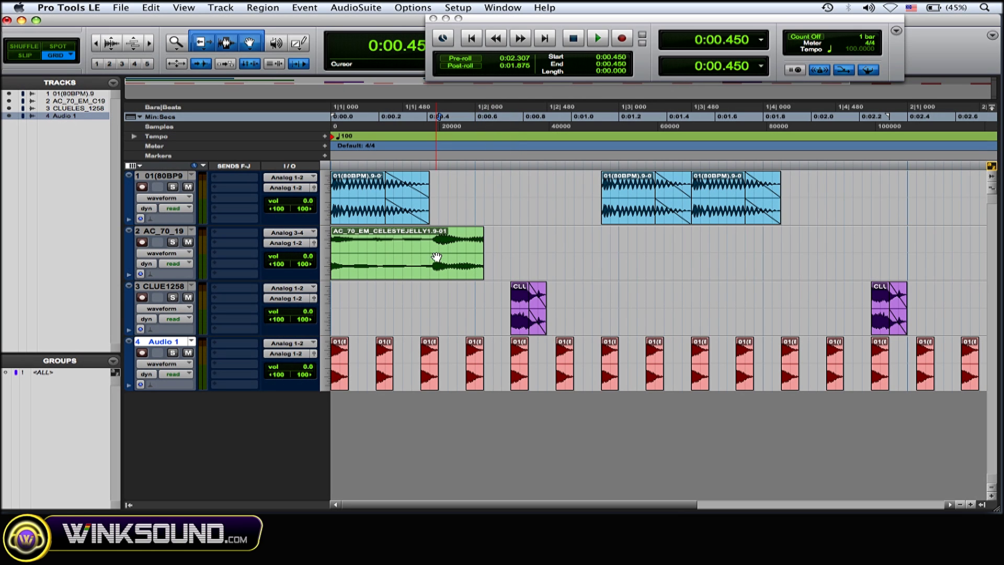
{"action": "key", "text": "space"}
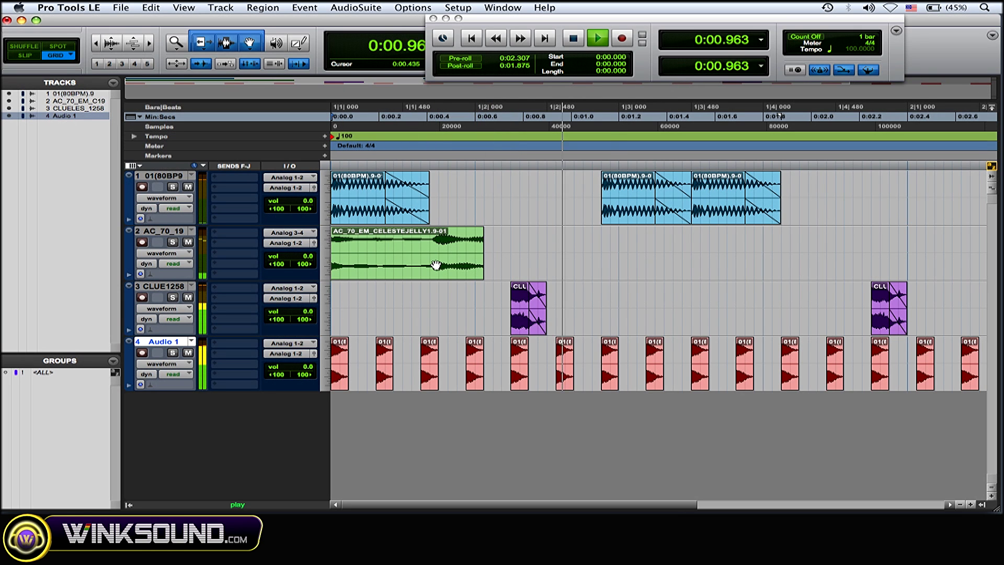
{"action": "key", "text": "space"}
{"action": "left_click", "coordinate": [436, 265]}
{"action": "key", "text": "super+d"}
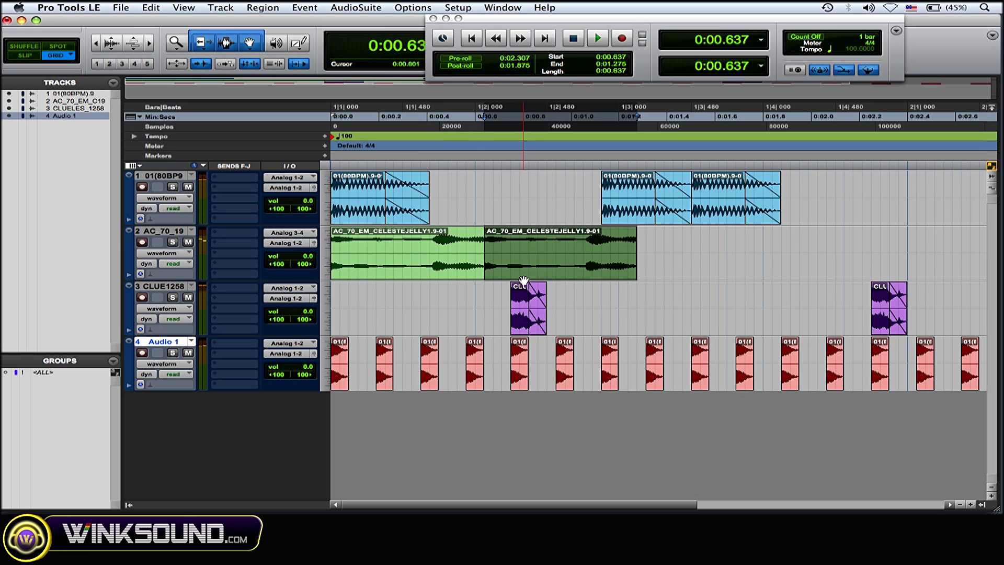
{"action": "left_click_drag", "start_coordinate": [523, 281], "coordinate": [637, 260]}
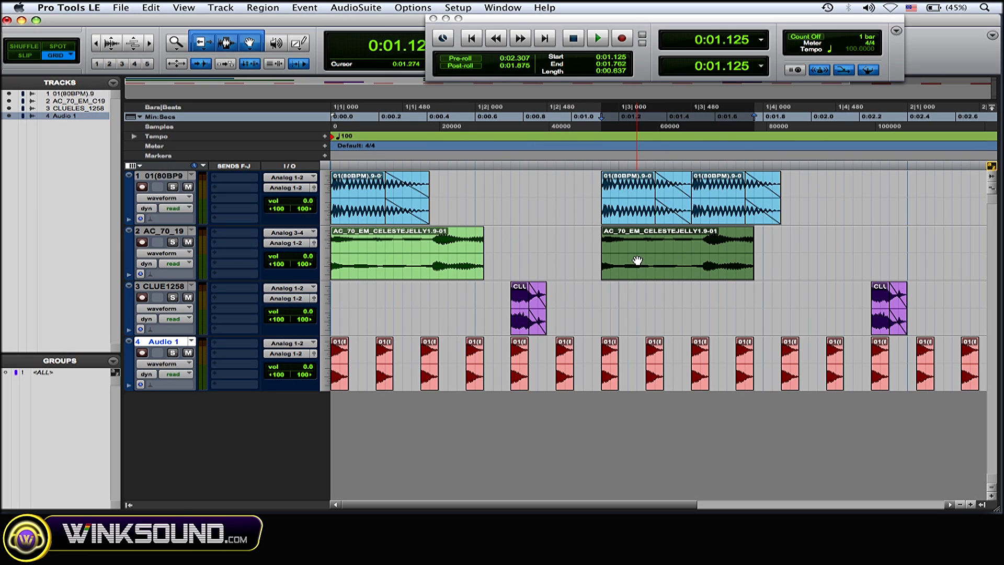
Split the celeste copy at 0:01.500, trim the left piece's end and right piece's start, then play.
{"action": "left_click", "coordinate": [689, 248]}
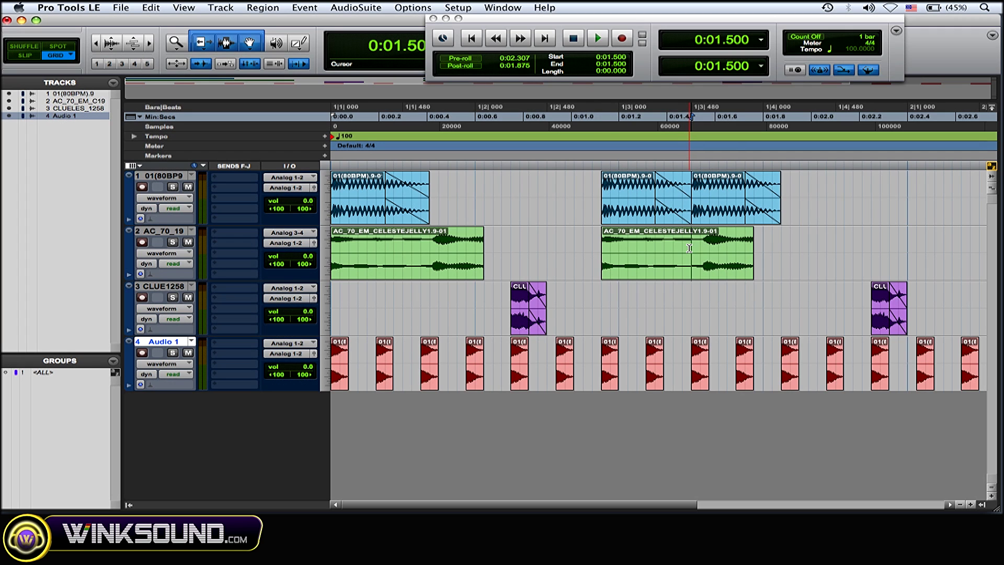
{"action": "key", "text": "super+e"}
{"action": "left_click_drag", "start_coordinate": [691, 246], "coordinate": [675, 248]}
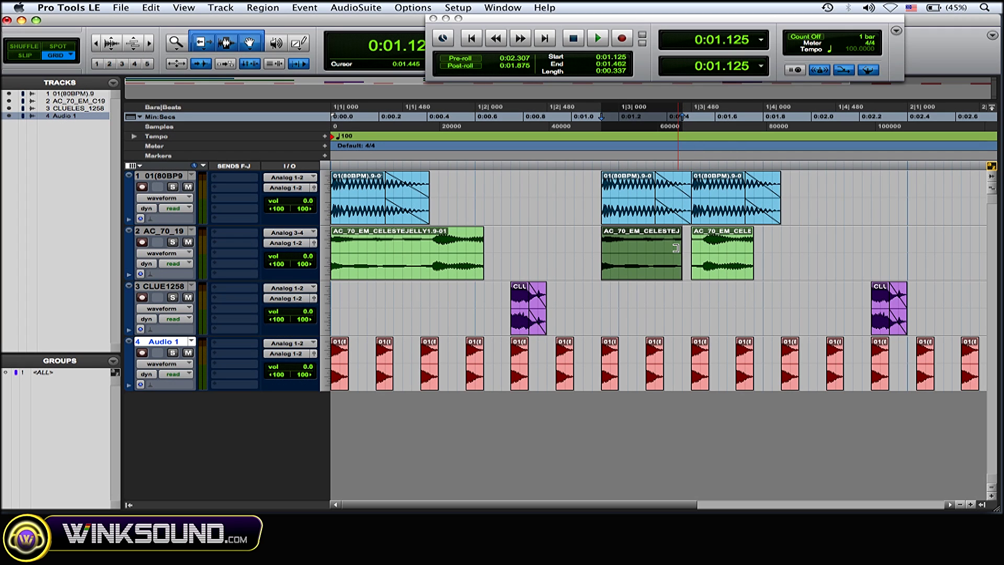
{"action": "left_click", "coordinate": [718, 263]}
{"action": "mouse_move", "coordinate": [693, 252]}
{"action": "left_mouse_down"}
{"action": "mouse_move", "coordinate": [715, 268]}
{"action": "mouse_move", "coordinate": [682, 247]}
{"action": "left_mouse_up"}
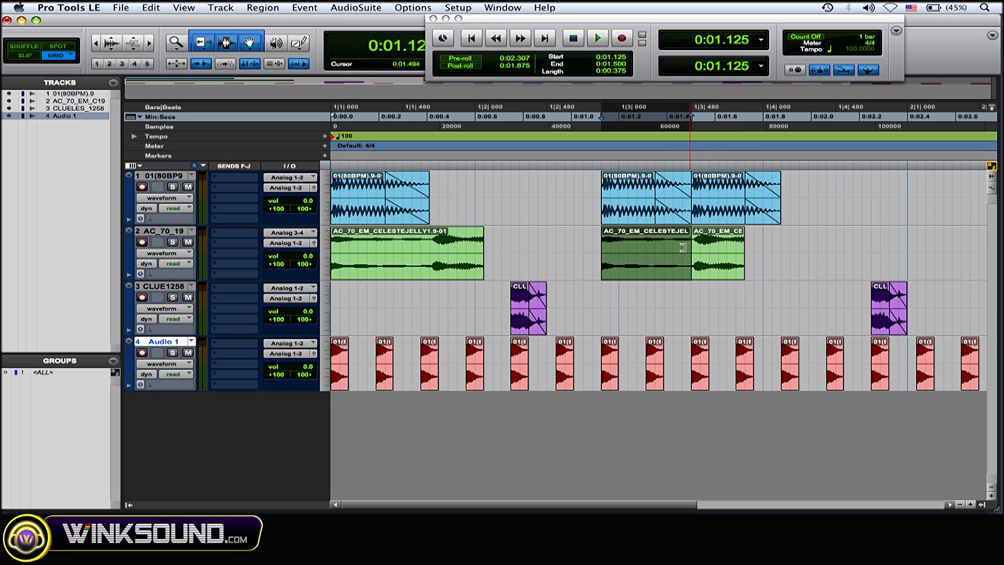
{"action": "key", "text": "Return"}
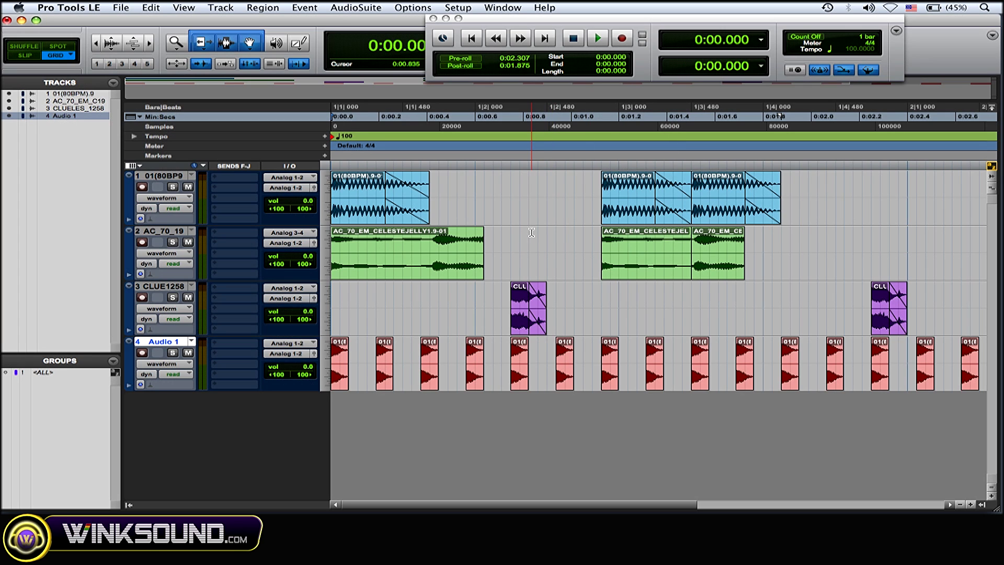
{"action": "key", "text": "space"}
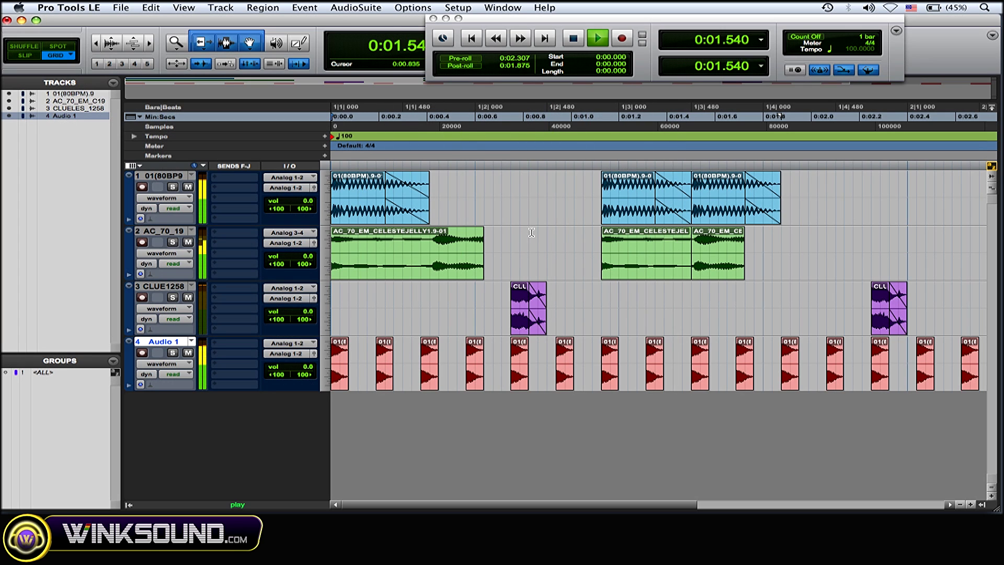
Lengthen the last celeste piece on track 2 to about 0:01.875 and audition it.
{"action": "key", "text": "space"}
{"action": "left_click_drag", "start_coordinate": [744, 252], "coordinate": [784, 257]}
{"action": "key", "text": "Return"}
{"action": "key", "text": "space"}
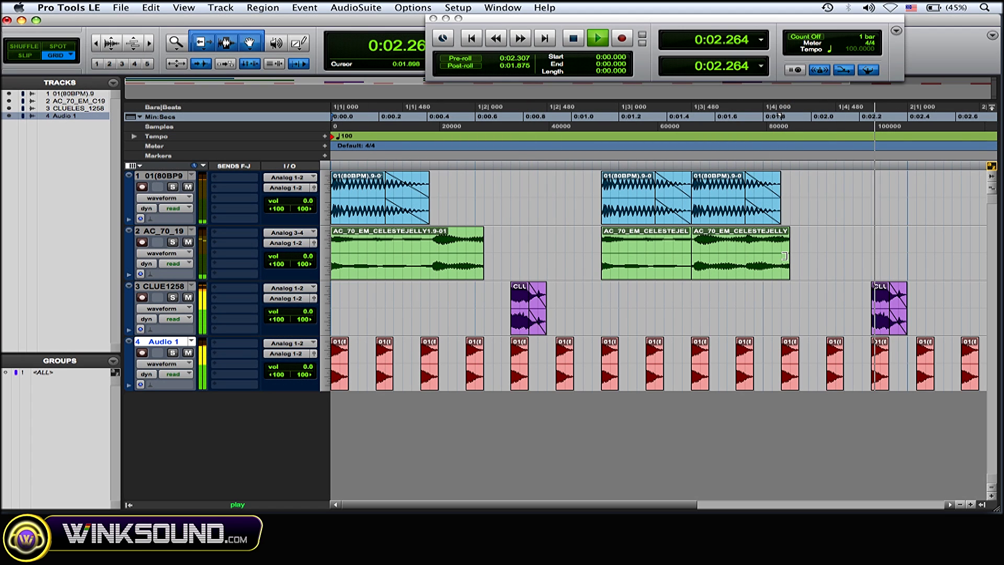
{"action": "key", "text": "space"}
Delete the two trailing red regions on Audio 1, including the hit at 0:03.000, and select 0–3 s across all tracks.
{"action": "scroll", "coordinate": [883, 267], "scroll_direction": "right", "scroll_amount": 6}
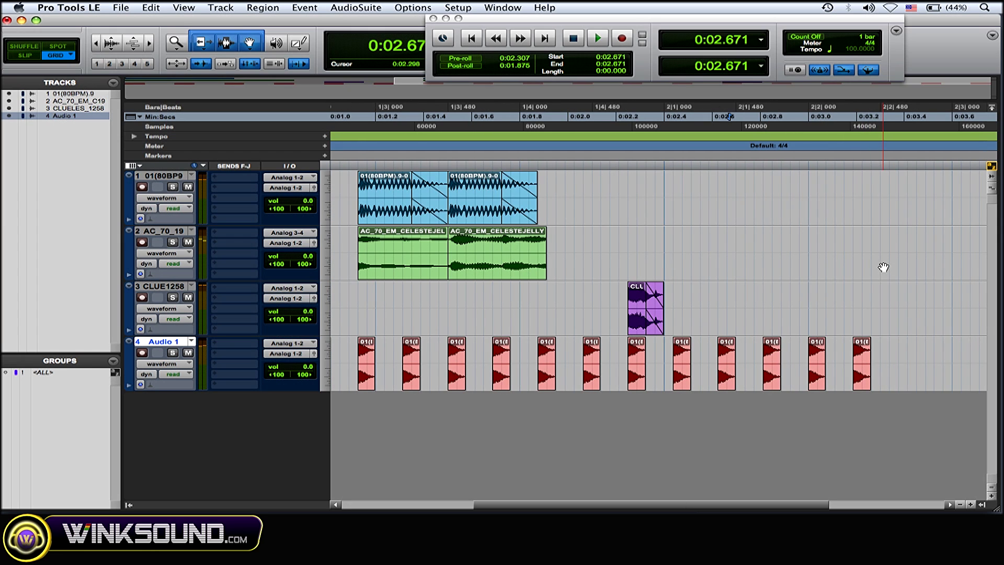
{"action": "left_click", "coordinate": [869, 372]}
{"action": "key", "text": "Delete"}
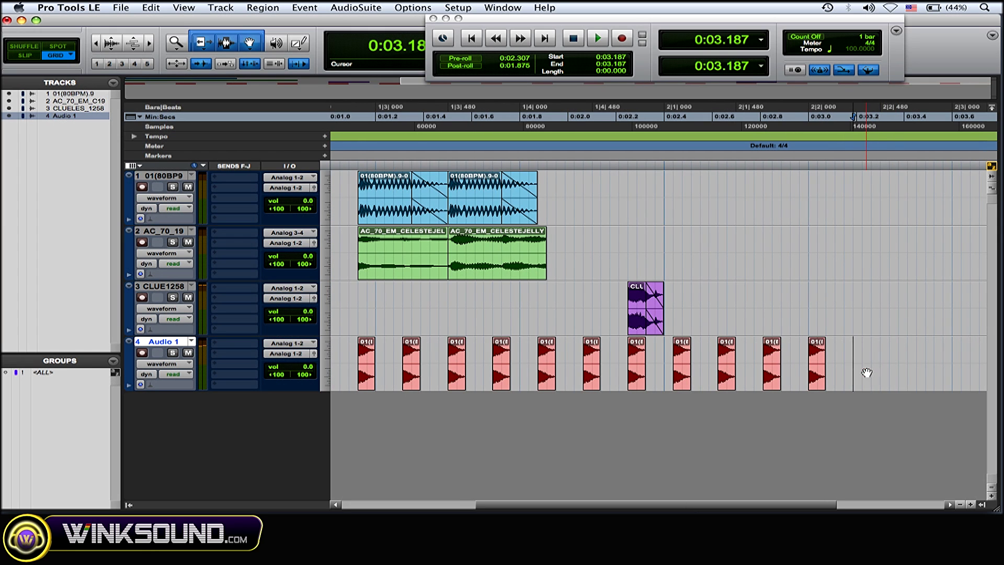
{"action": "left_click", "coordinate": [816, 377]}
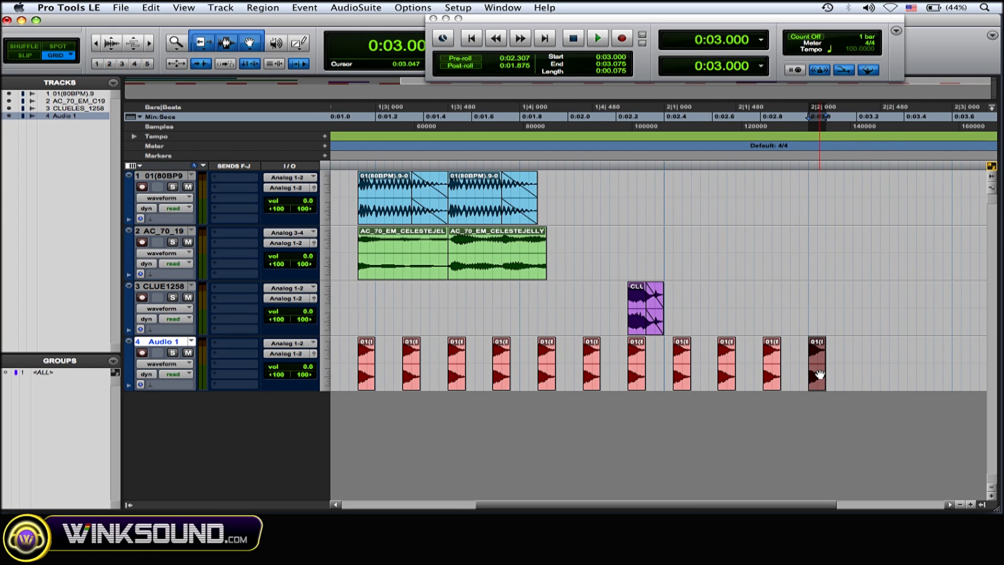
{"action": "key", "text": "Delete"}
{"action": "left_click_drag", "start_coordinate": [807, 355], "coordinate": [245, 212]}
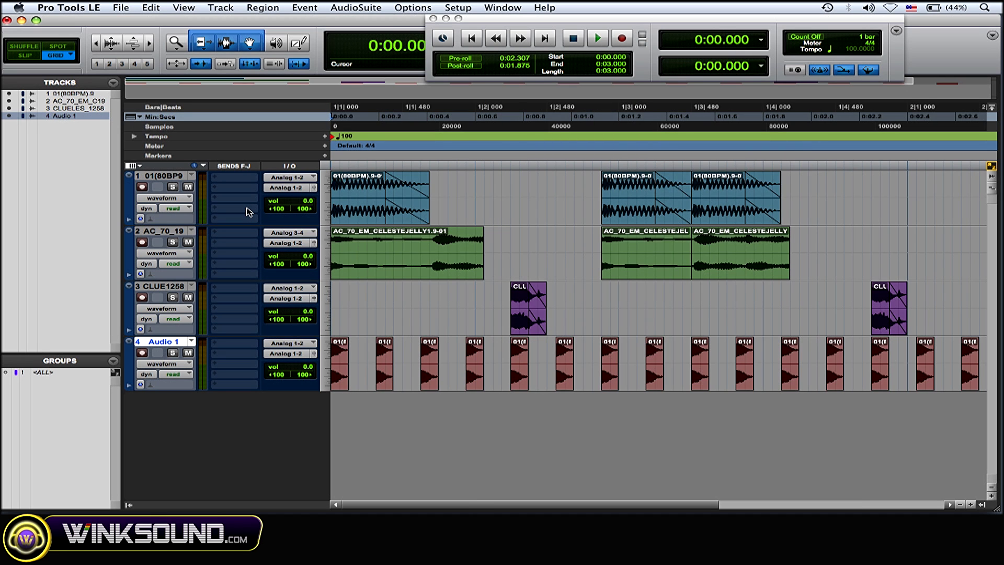
Duplicate the 0–3 s beat to fill 0:03–0:06, then zoom out and play from the start.
{"action": "key", "text": "super+d"}
{"action": "scroll", "coordinate": [681, 234], "scroll_direction": "right", "scroll_amount": 10}
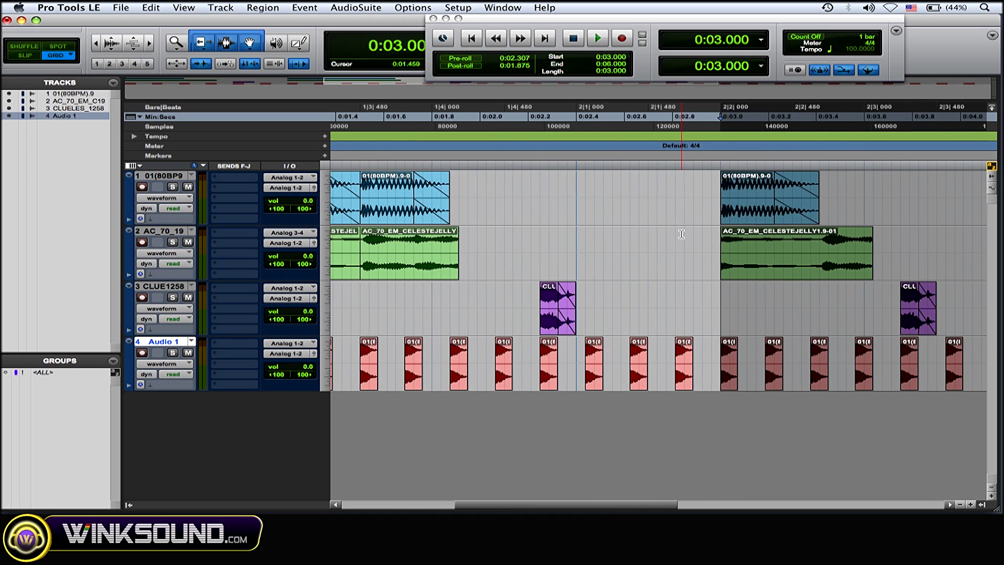
{"action": "key", "text": "Return"}
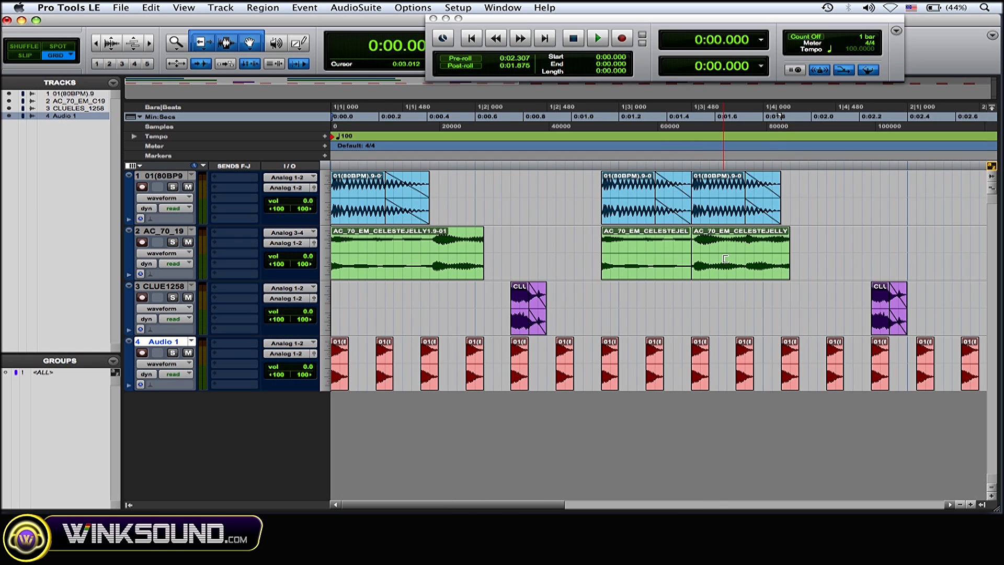
{"action": "key", "text": "super+bracketleft"}
{"action": "key", "text": "space"}
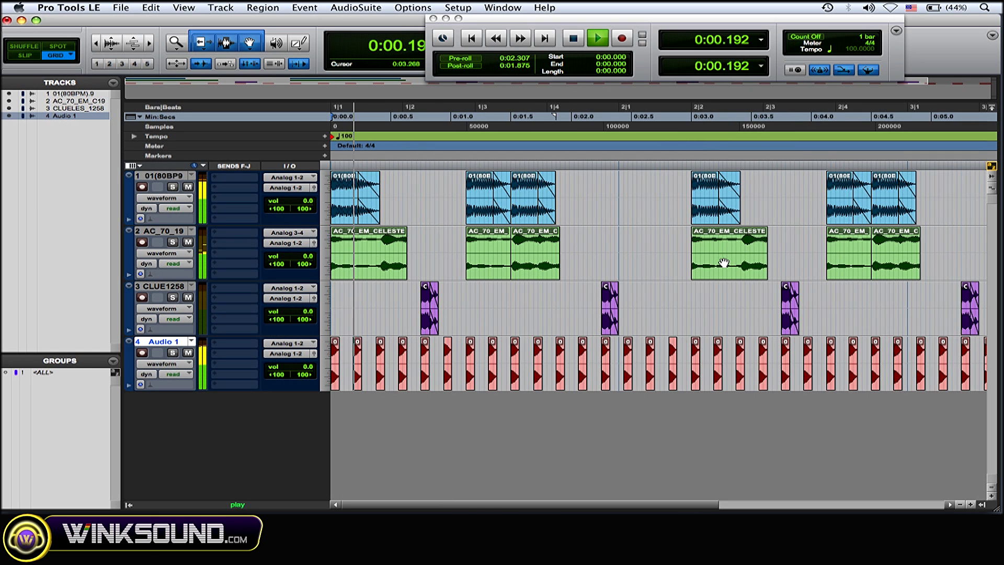